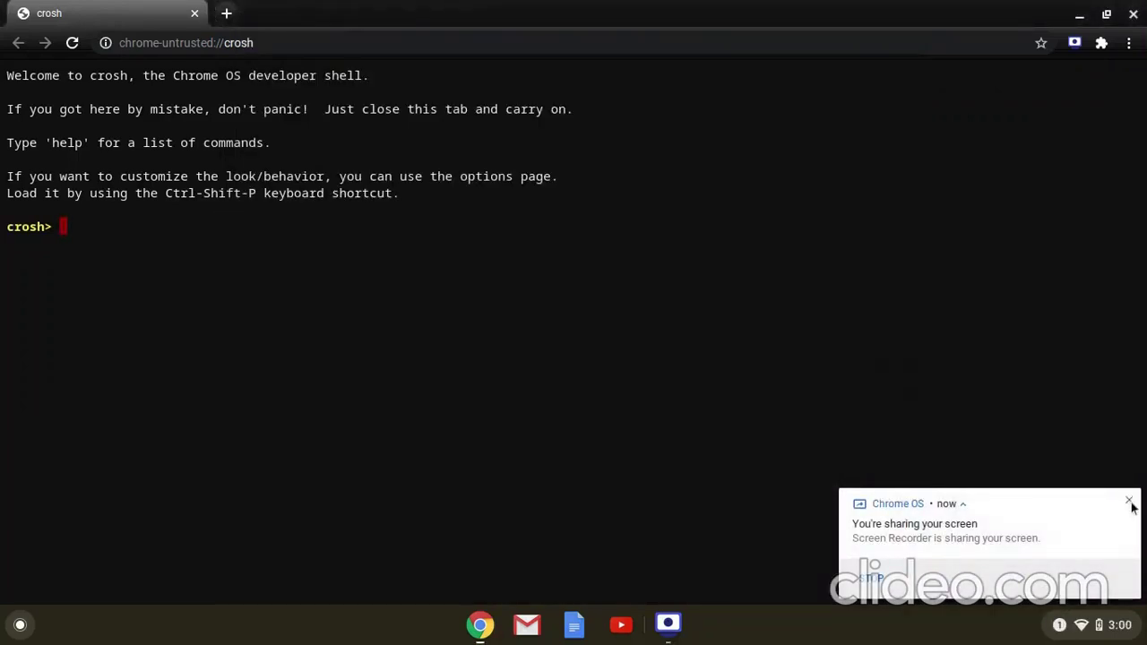
Dismiss the screen-sharing notification and start the developer shell from crosh with the shell command
{"action": "left_click", "coordinate": [1129, 503]}
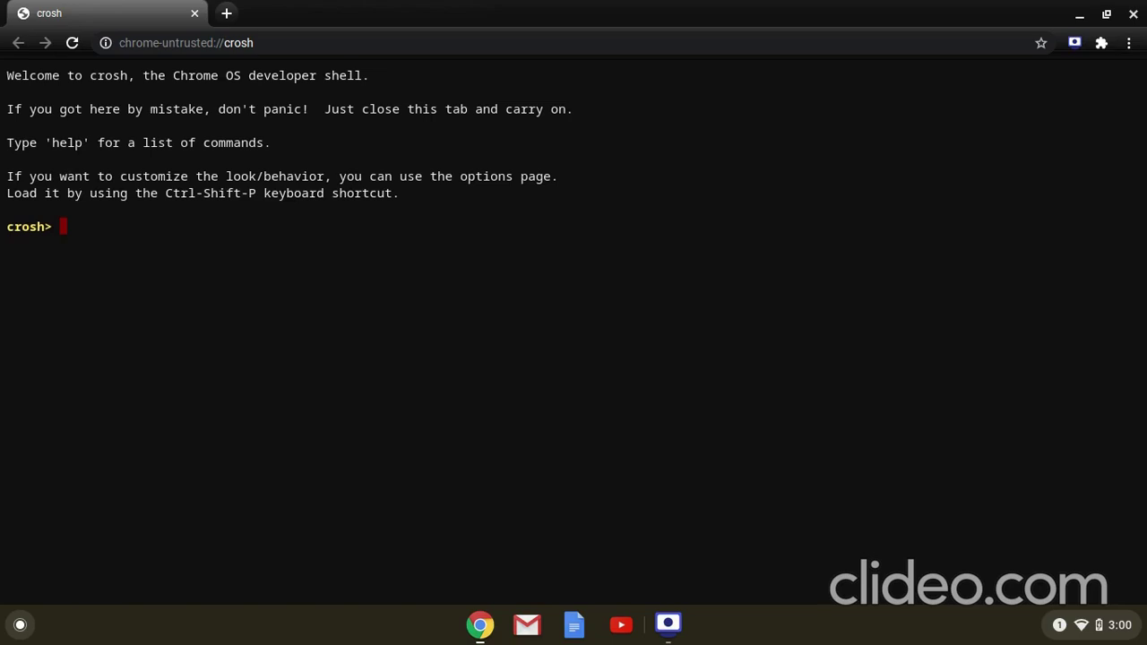
{"action": "type", "text": "shell"}
{"action": "key", "text": "Return"}
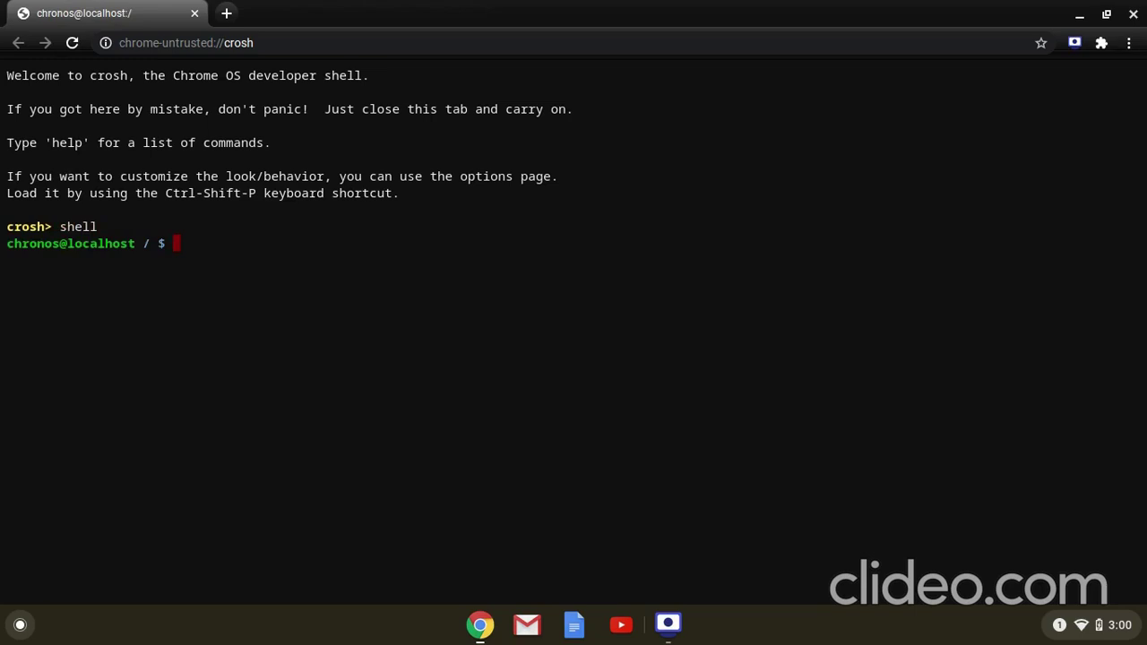
Recall and run the command sudo sh /usr/share/vboot/bin/set_gbb_flags.sh 0x11 in the shell
{"action": "key", "text": "Up"}
{"action": "key", "text": "Up"}
{"action": "key", "text": "Up"}
{"action": "key", "text": "Up"}
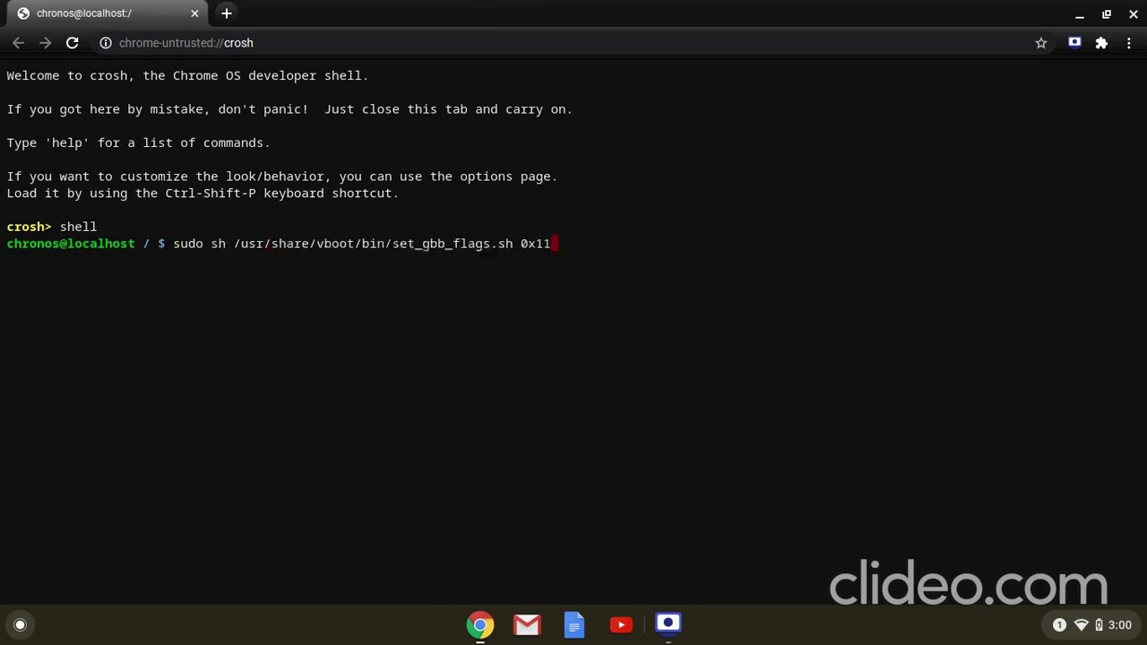
{"action": "key", "text": "Up"}
{"action": "key", "text": "Up"}
{"action": "key", "text": "Up"}
{"action": "key", "text": "Up"}
{"action": "key", "text": "Up"}
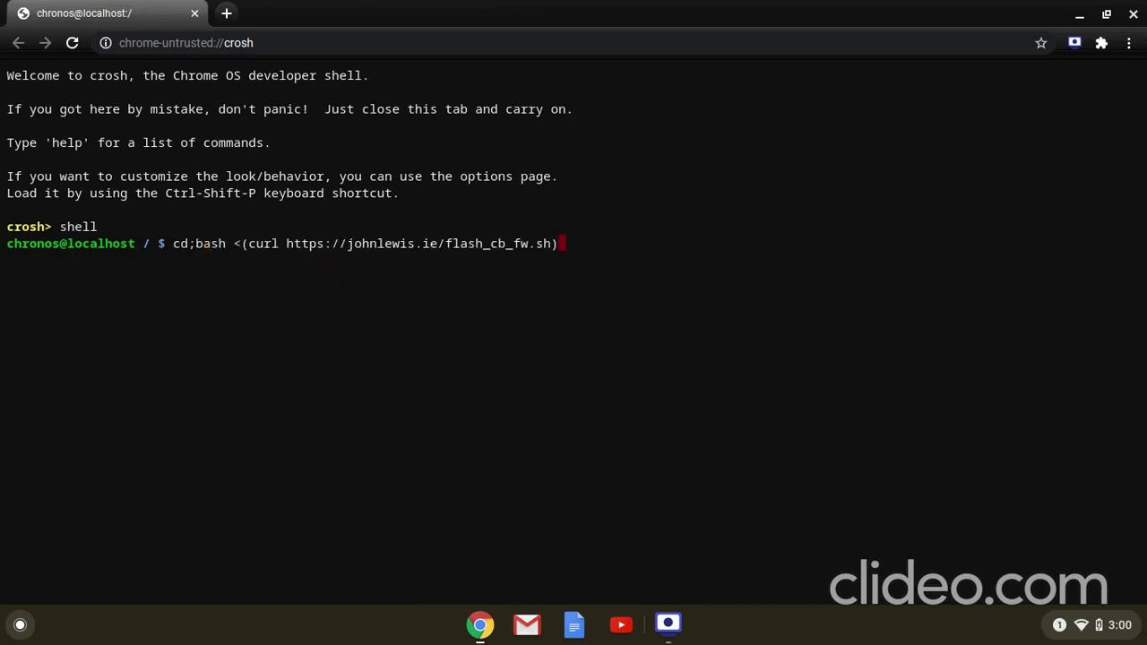
{"action": "key", "text": "Down"}
{"action": "key", "text": "Down"}
{"action": "key", "text": "Down"}
{"action": "key", "text": "Down"}
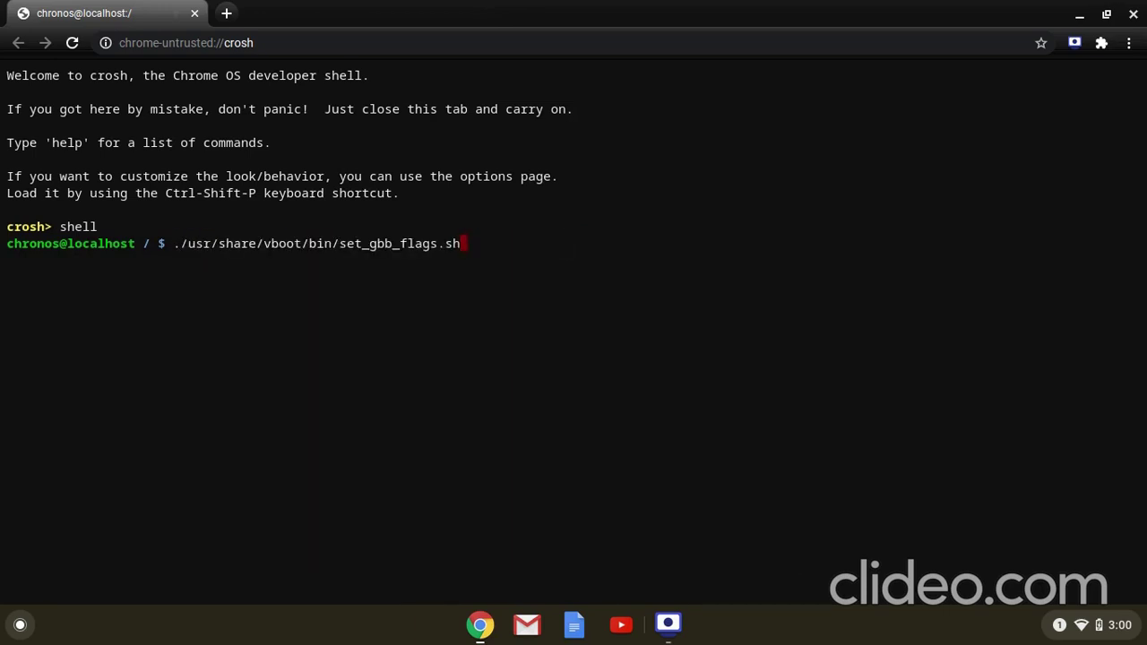
{"action": "key", "text": "Down"}
{"action": "key", "text": "Down"}
{"action": "key", "text": "Down"}
{"action": "key", "text": "Up"}
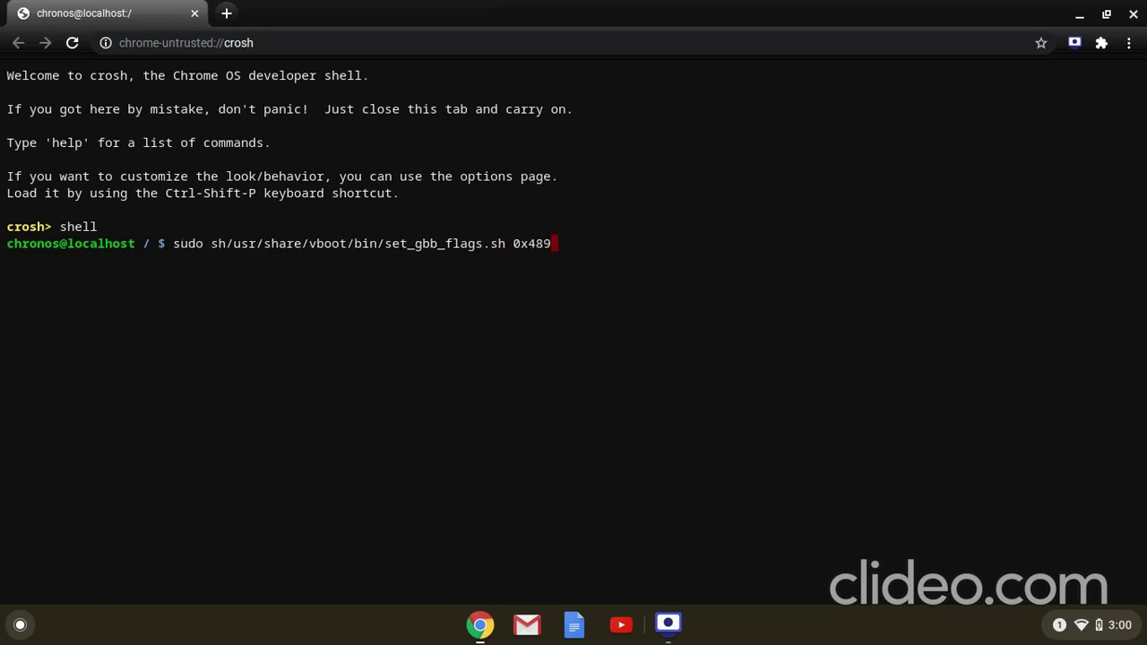
{"action": "key", "text": "Down"}
{"action": "key", "text": "BackSpace"}
{"action": "key", "text": "BackSpace"}
{"action": "key", "text": "BackSpace"}
{"action": "key", "text": "BackSpace"}
{"action": "key", "text": "BackSpace"}
{"action": "key", "text": "BackSpace"}
{"action": "type", "text": "0x11"}
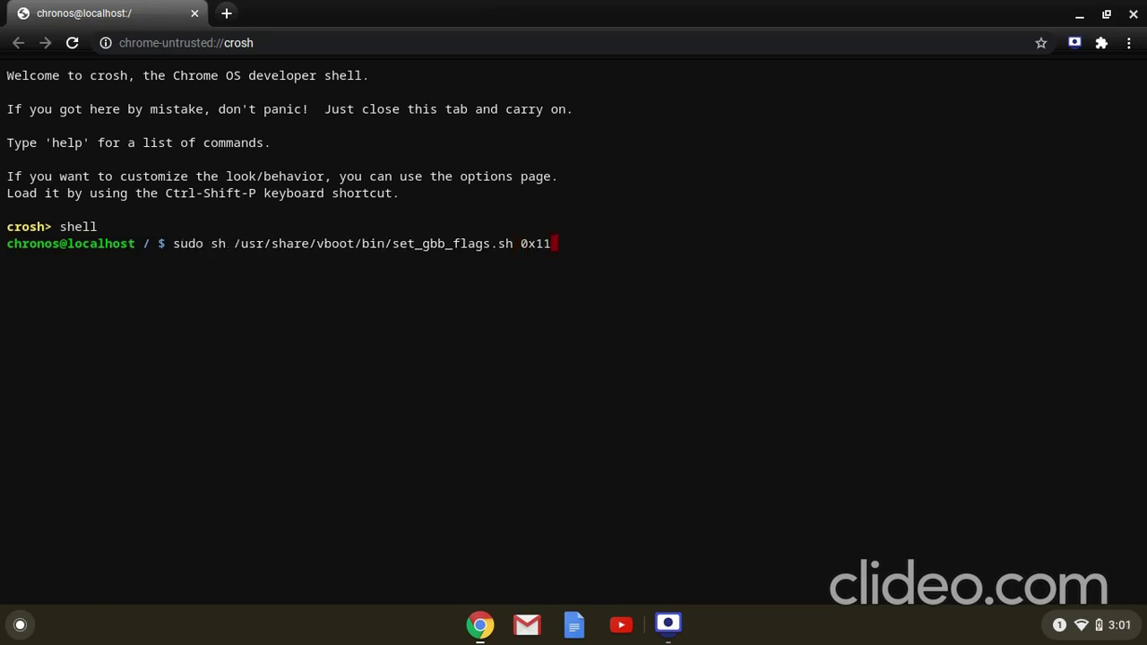
{"action": "key", "text": "Up"}
{"action": "key", "text": "Down"}
{"action": "key", "text": "Return"}
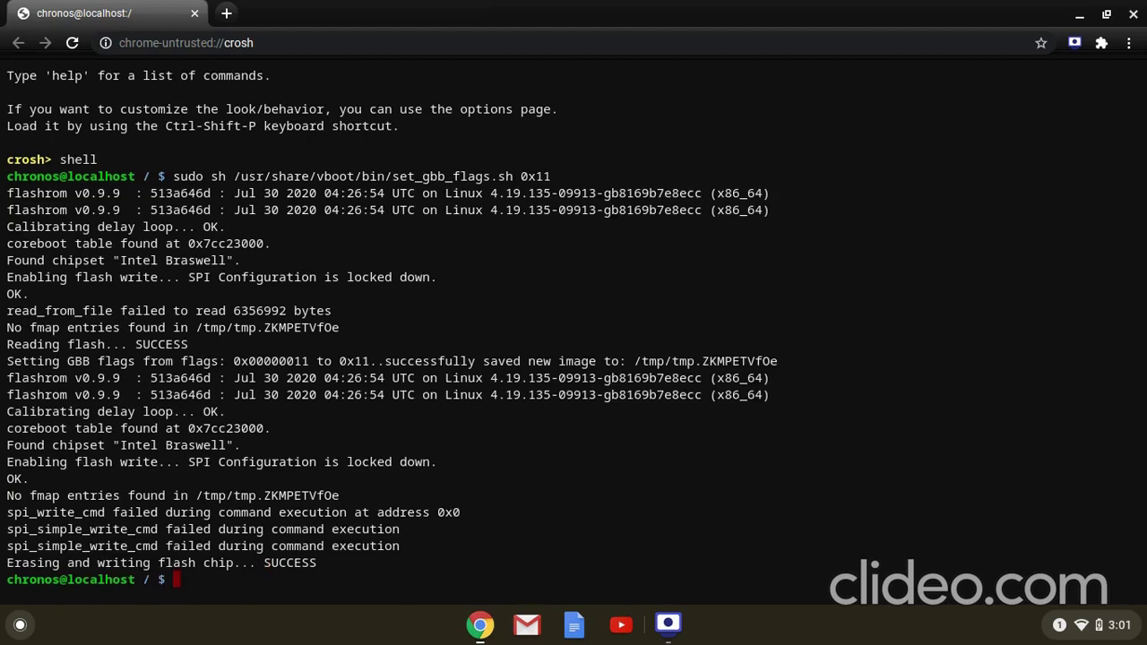
Search the web for "crouton chromebook" in a new tab and open the dnschneid/crouton GitHub page
{"action": "key", "text": "ctrl+t"}
{"action": "type", "text": "crouton chromebook"}
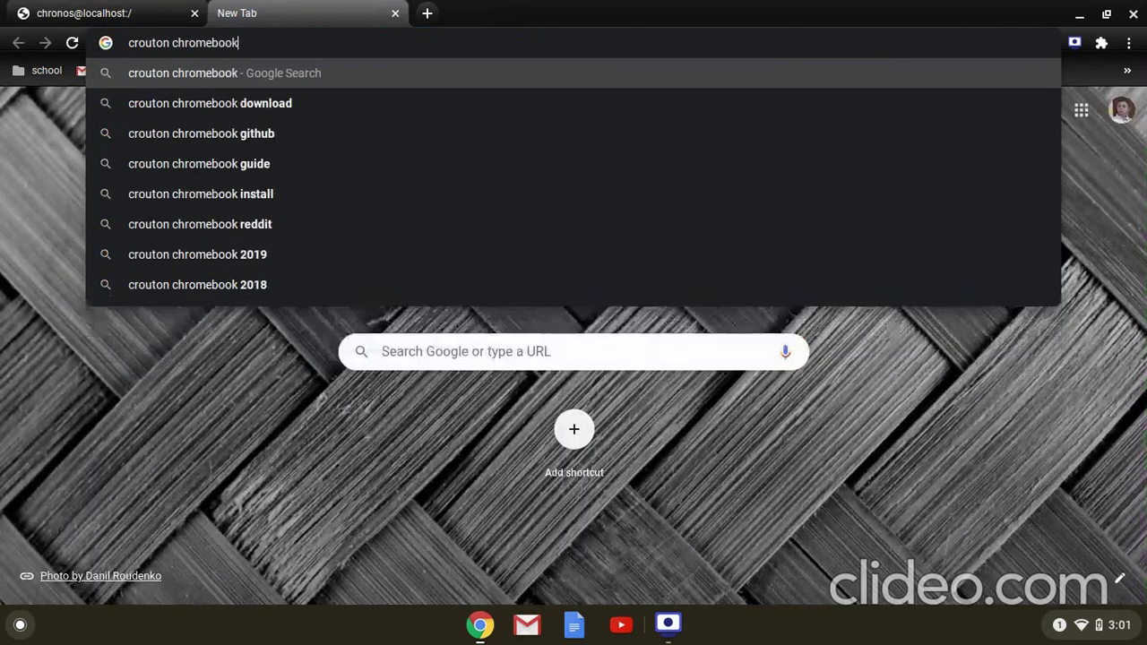
{"action": "key", "text": "Return"}
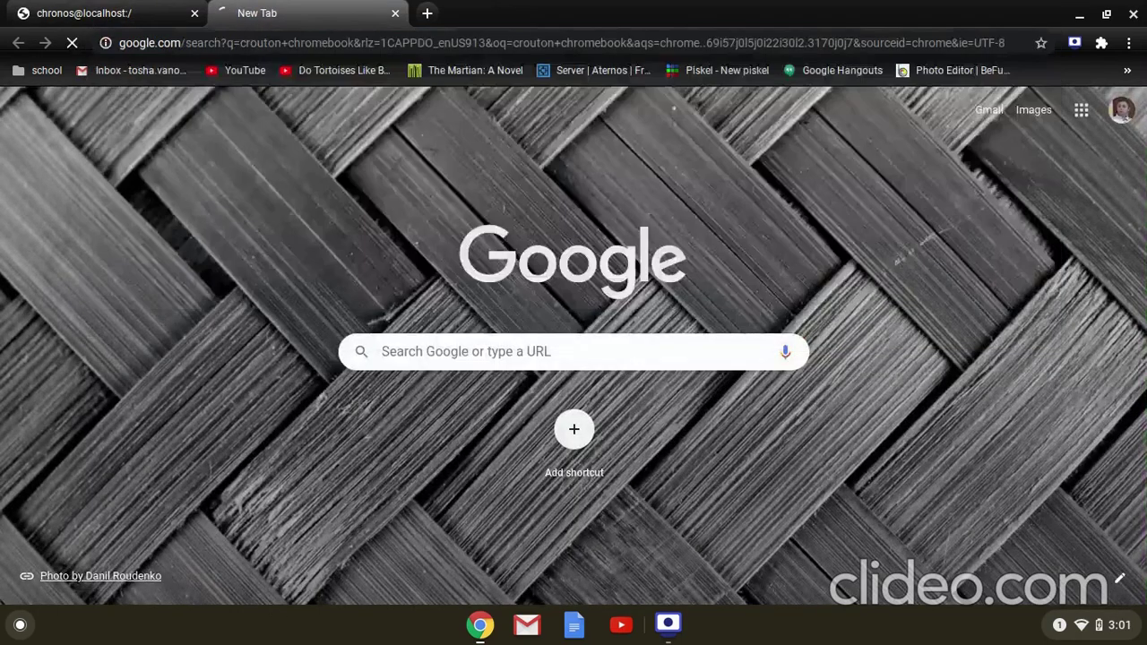
{"action": "scroll", "coordinate": [513, 340], "scroll_direction": "down", "scroll_amount": 1}
{"action": "scroll", "coordinate": [513, 339], "scroll_direction": "down", "scroll_amount": 2}
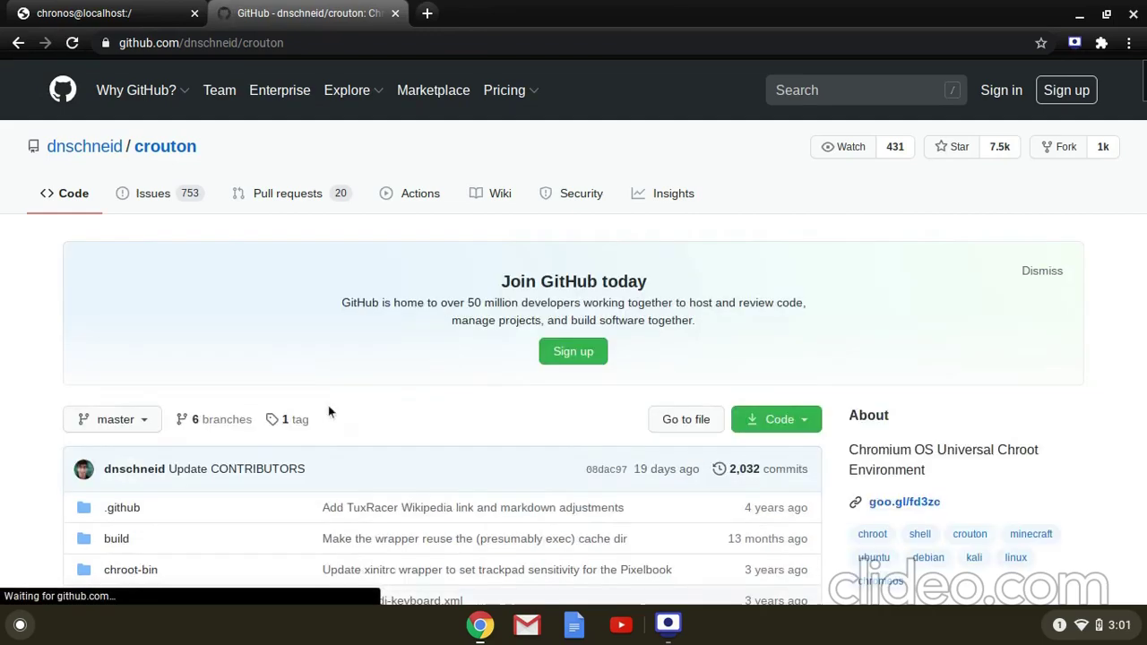
Examine the crouton README down to the installer command in its Usage section, and close the page
{"action": "scroll", "coordinate": [289, 348], "scroll_direction": "down", "scroll_amount": 3}
{"action": "scroll", "coordinate": [287, 348], "scroll_direction": "down", "scroll_amount": 10}
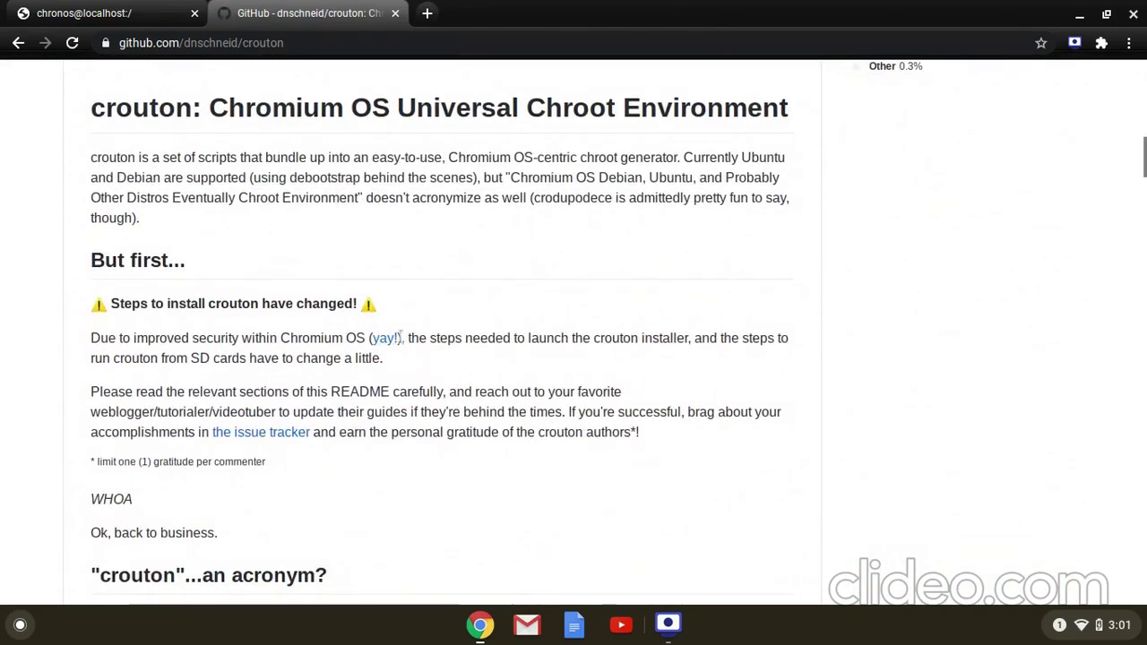
{"action": "scroll", "coordinate": [364, 415], "scroll_direction": "down", "scroll_amount": 8}
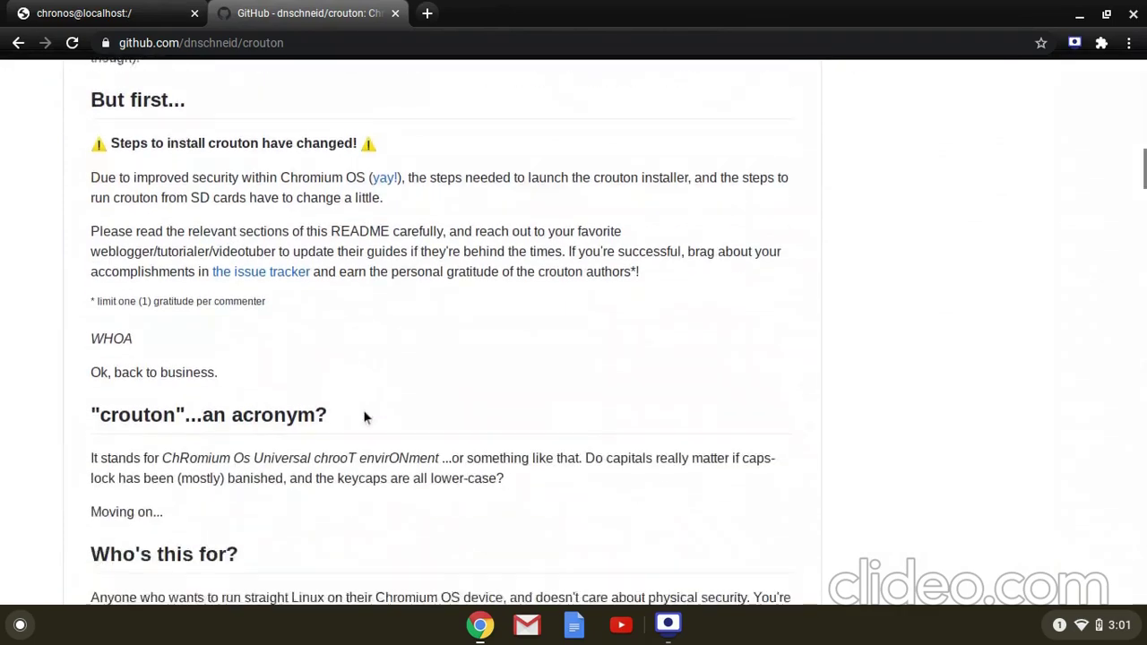
{"action": "scroll", "coordinate": [363, 410], "scroll_direction": "down", "scroll_amount": 5}
{"action": "scroll", "coordinate": [396, 447], "scroll_direction": "down", "scroll_amount": 5}
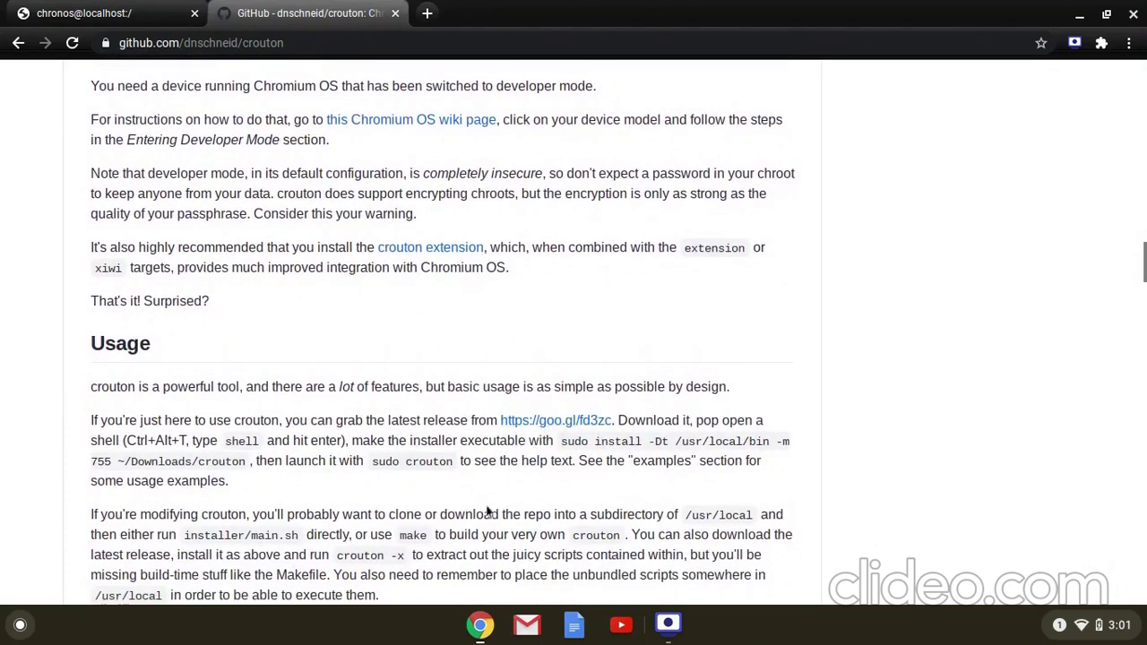
{"action": "left_click_drag", "start_coordinate": [561, 441], "coordinate": [662, 442]}
{"action": "left_click", "coordinate": [662, 443]}
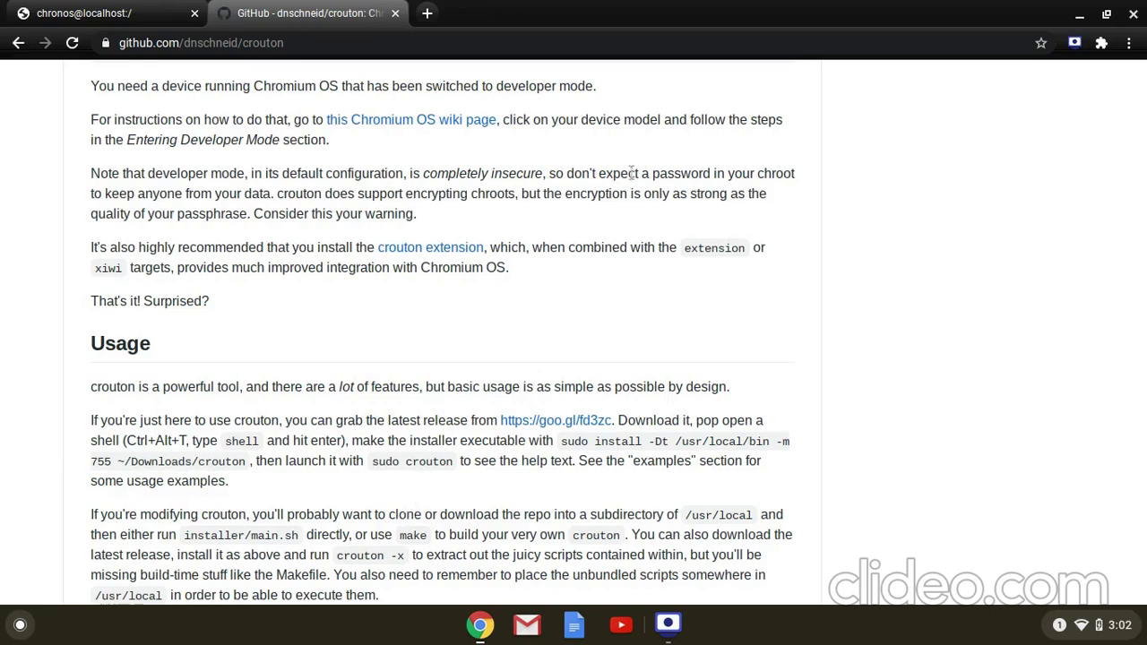
{"action": "key", "text": "ctrl+w"}
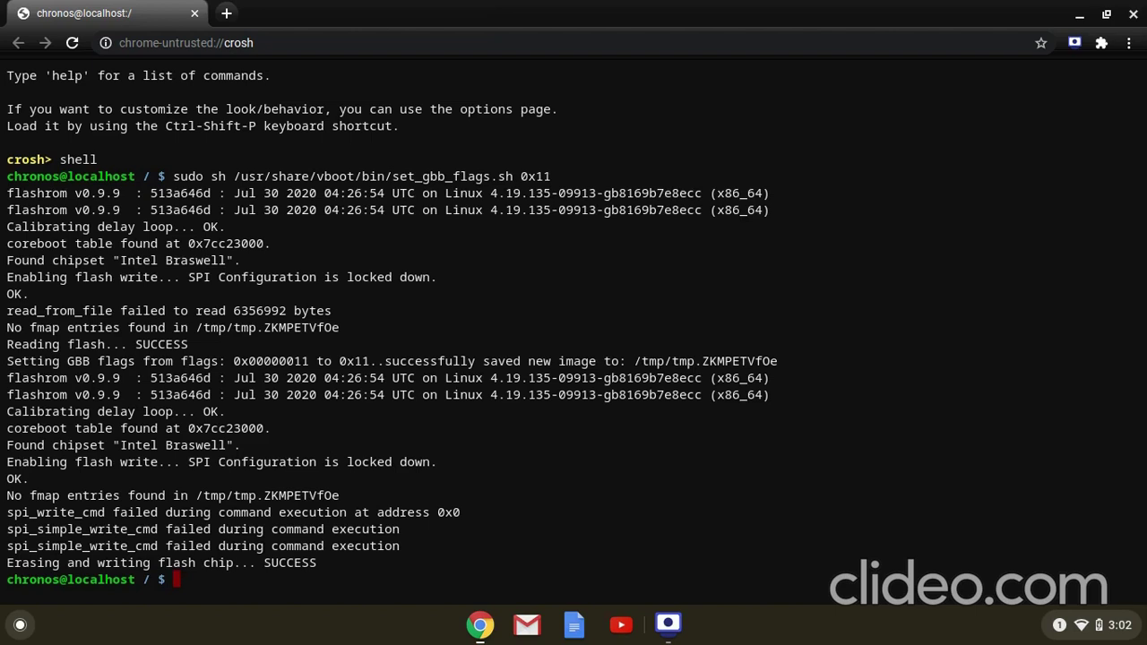
{"action": "key", "text": "Up"}
{"action": "key", "text": "Up"}
{"action": "key", "text": "Up"}
{"action": "key", "text": "Up"}
{"action": "key", "text": "Up"}
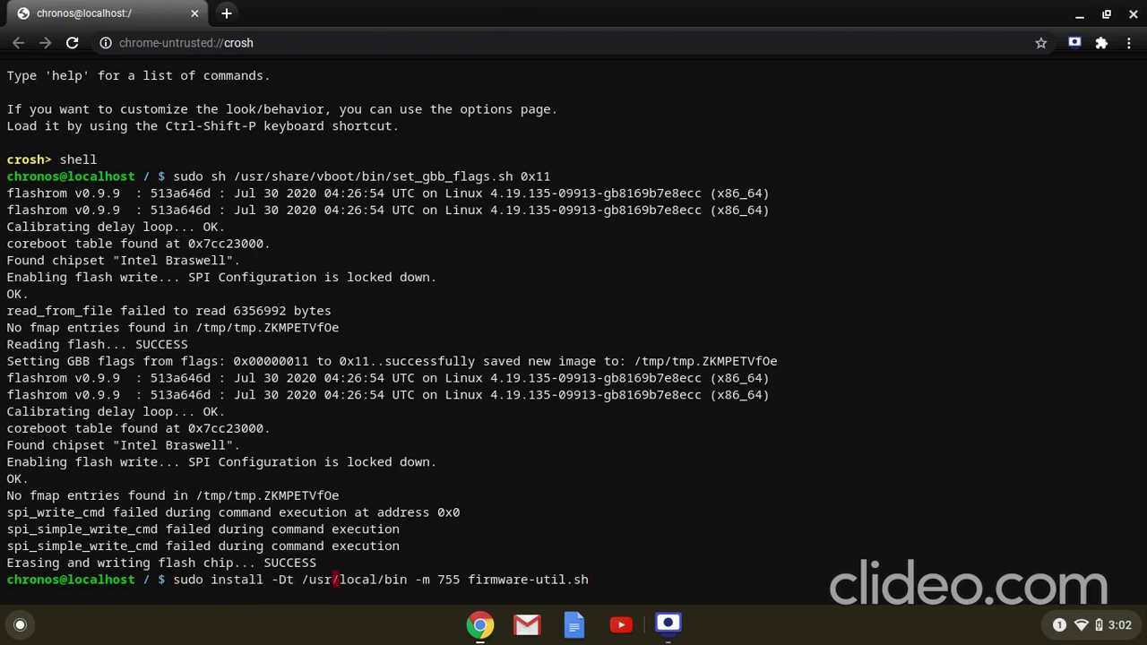
{"action": "key", "text": "Up"}
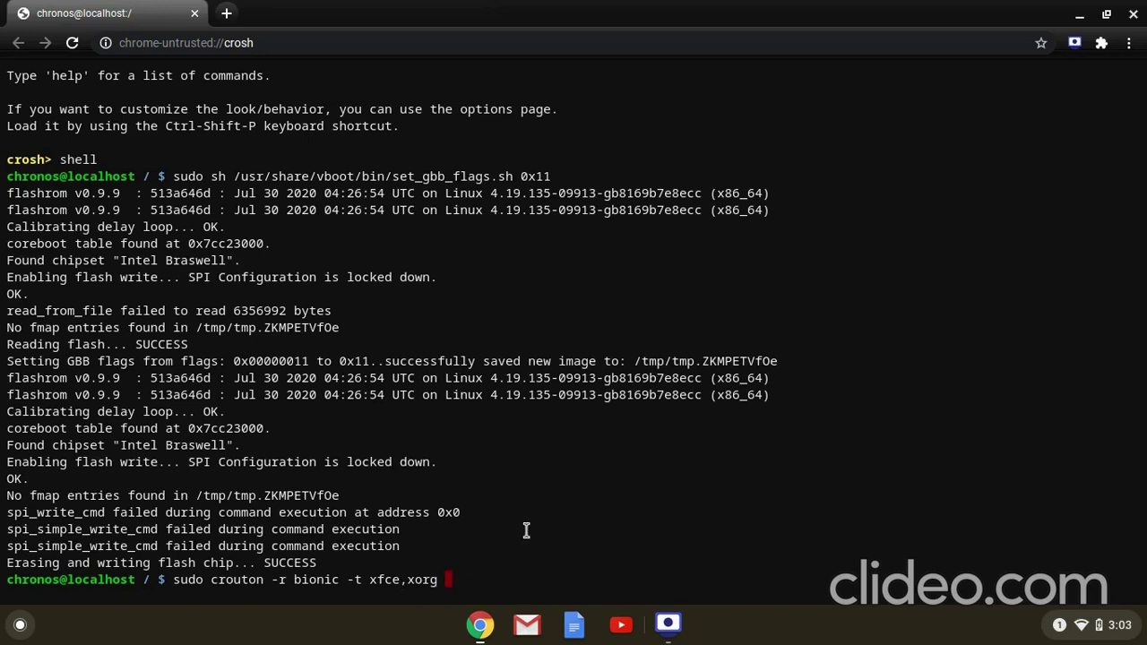
{"action": "key", "text": "BackSpace"}
{"action": "key", "text": "BackSpace"}
{"action": "key", "text": "BackSpace"}
{"action": "key", "text": "BackSpace"}
{"action": "key", "text": "BackSpace"}
{"action": "key", "text": "BackSpace"}
{"action": "key", "text": "BackSpace"}
{"action": "key", "text": "BackSpace"}
{"action": "key", "text": "BackSpace"}
{"action": "key", "text": "BackSpace"}
{"action": "key", "text": "BackSpace"}
{"action": "key", "text": "BackSpace"}
{"action": "key", "text": "BackSpace"}
{"action": "key", "text": "BackSpace"}
{"action": "key", "text": "BackSpace"}
{"action": "key", "text": "BackSpace"}
{"action": "key", "text": "BackSpace"}
{"action": "key", "text": "BackSpace"}
{"action": "key", "text": "BackSpace"}
{"action": "key", "text": "BackSpace"}
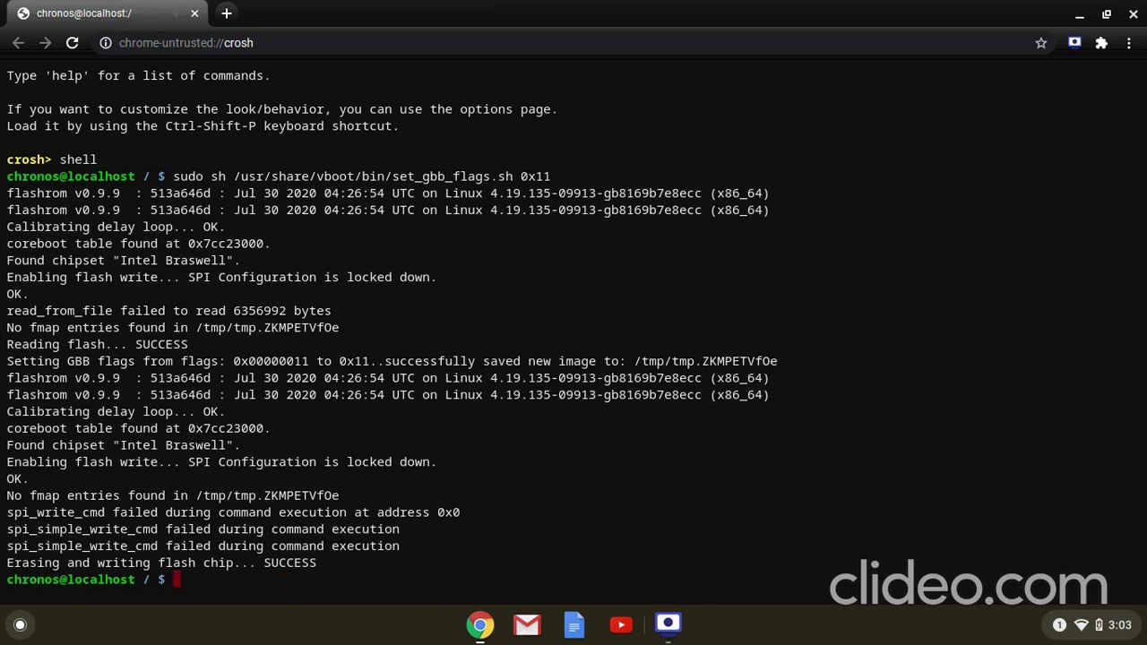
Enter the command sudo startxfce4 at the shell prompt to start the Xfce desktop
{"action": "type", "text": "sudo startxfce"}
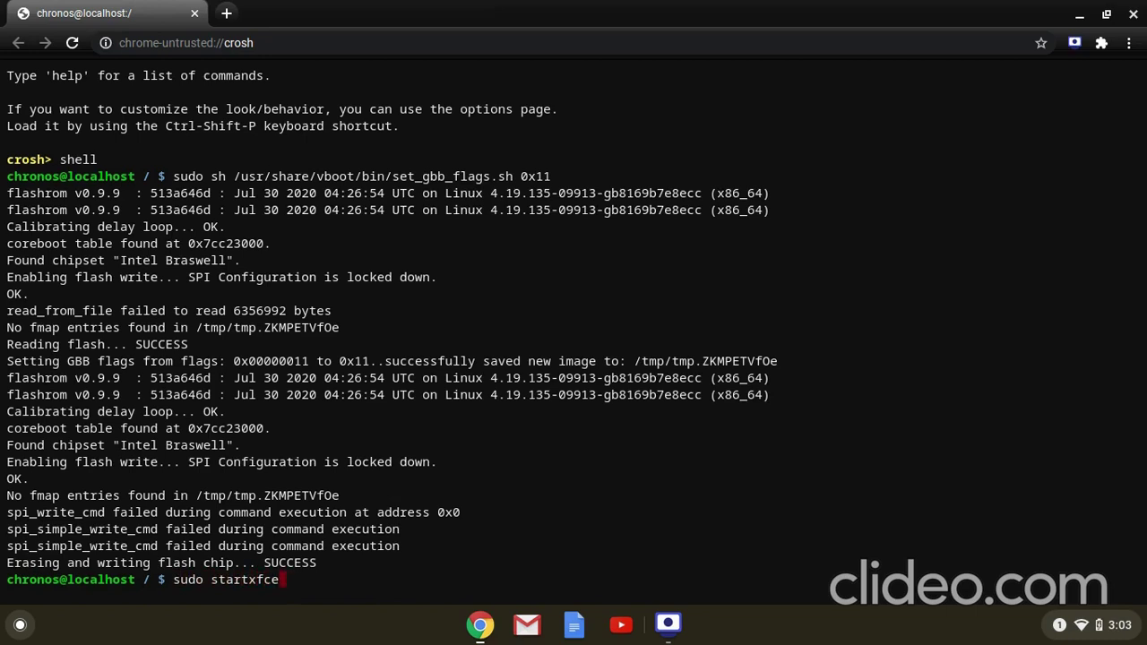
{"action": "type", "text": "4"}
{"action": "left_click", "coordinate": [672, 627]}
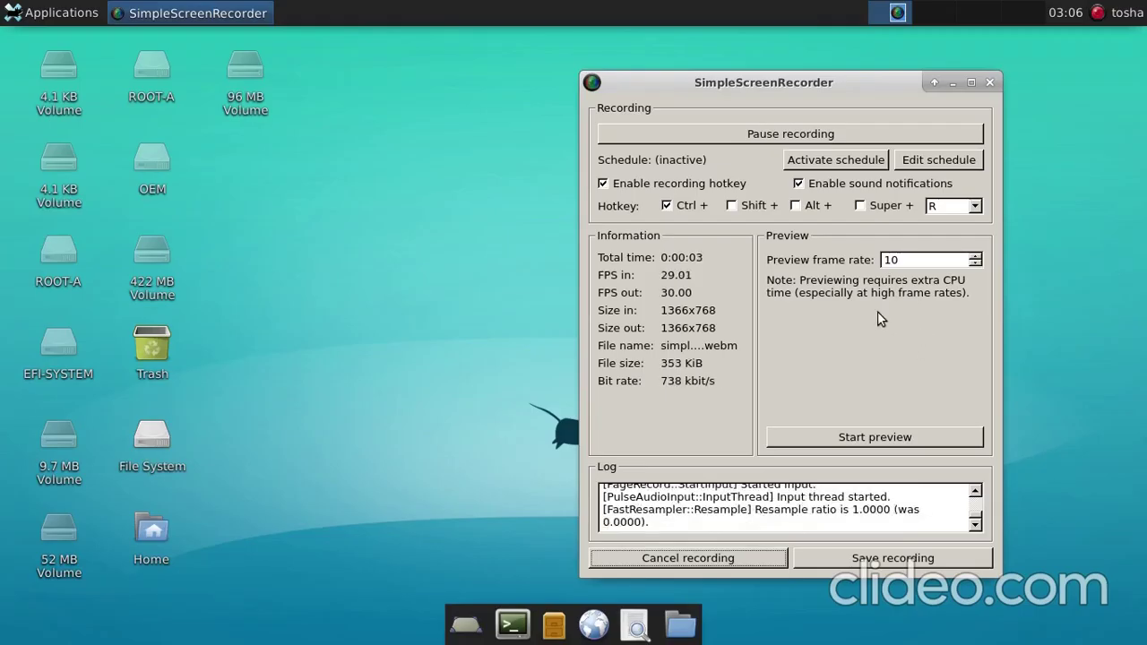
Minimize the SimpleScreenRecorder window and open a terminal on the Xfce desktop
{"action": "left_click", "coordinate": [953, 83]}
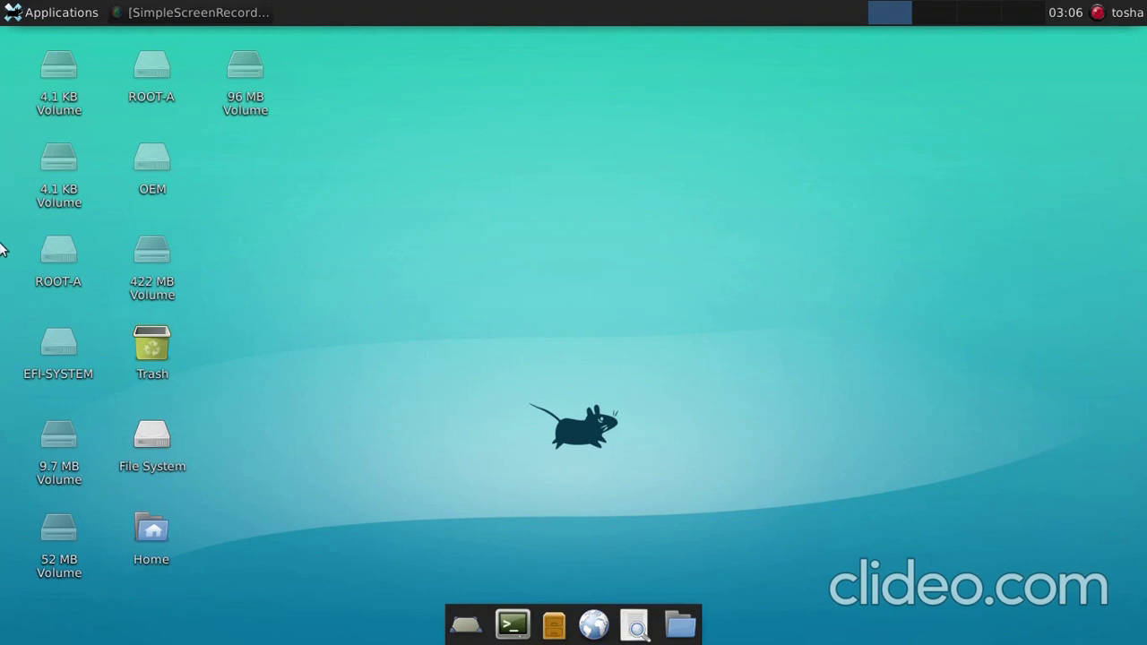
{"action": "right_click", "coordinate": [40, 176]}
{"action": "left_click", "coordinate": [297, 228]}
{"action": "left_click", "coordinate": [512, 624]}
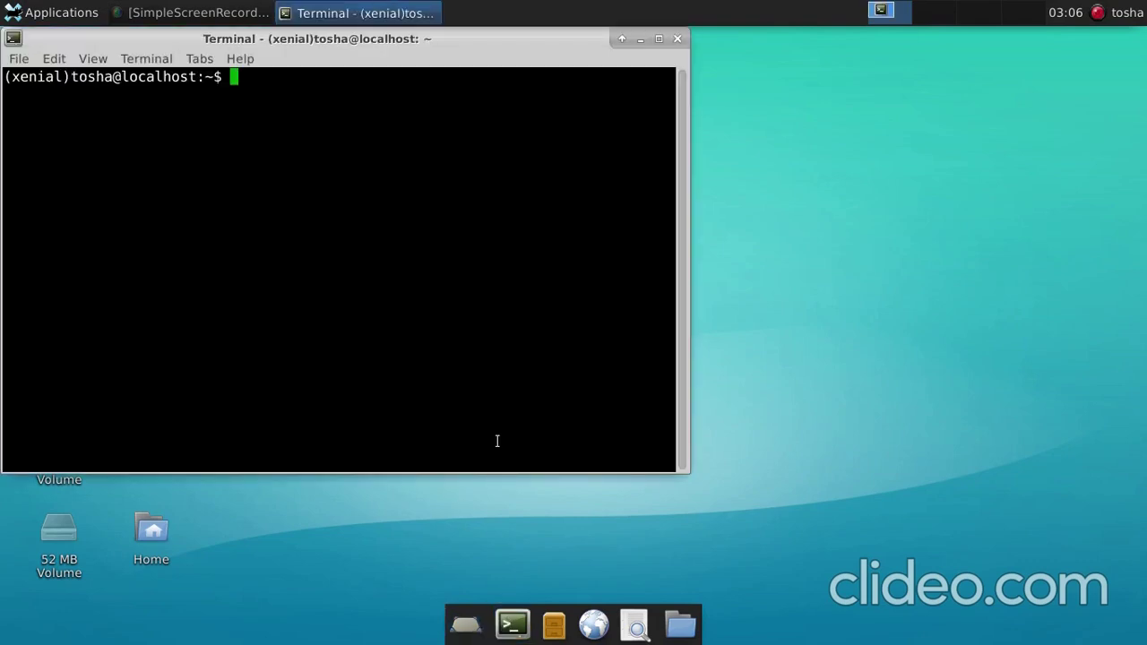
Install Steam with sudo apt install steam, entering the sudo password and answering y to continue
{"action": "type", "text": "sudo apt"}
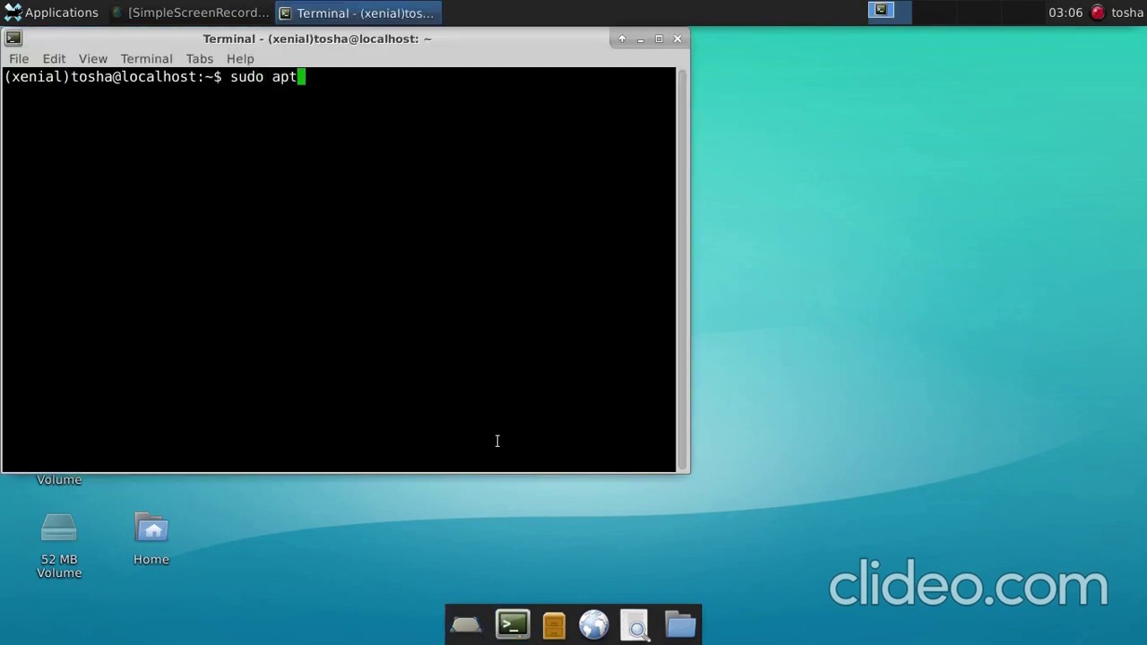
{"action": "type", "text": " install steam"}
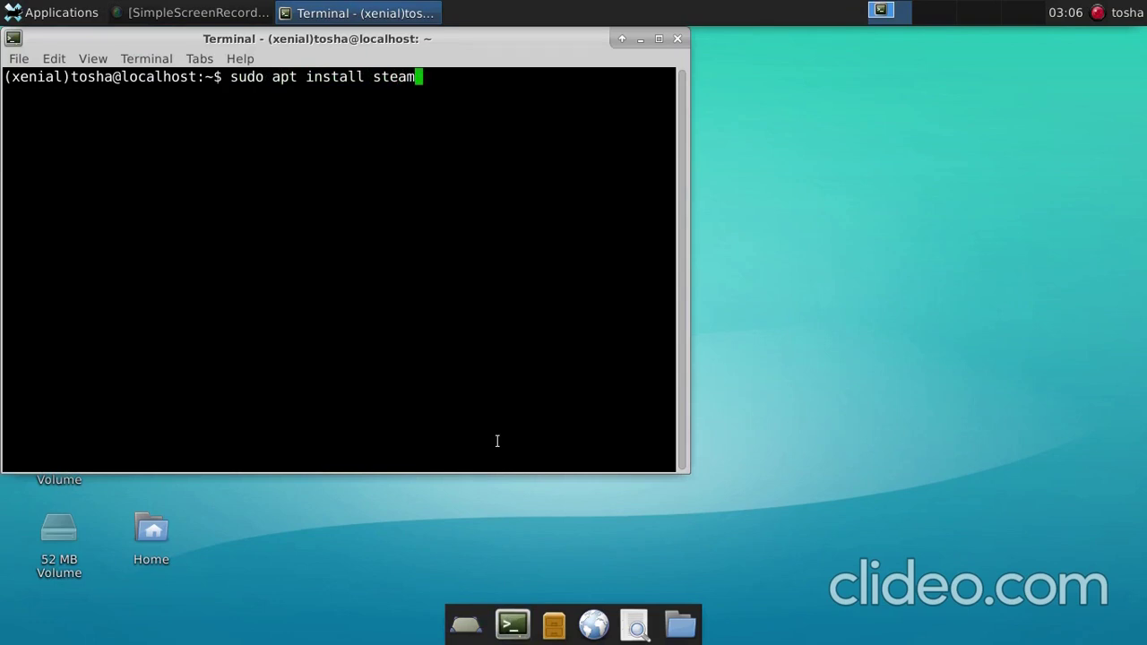
{"action": "key", "text": "Return"}
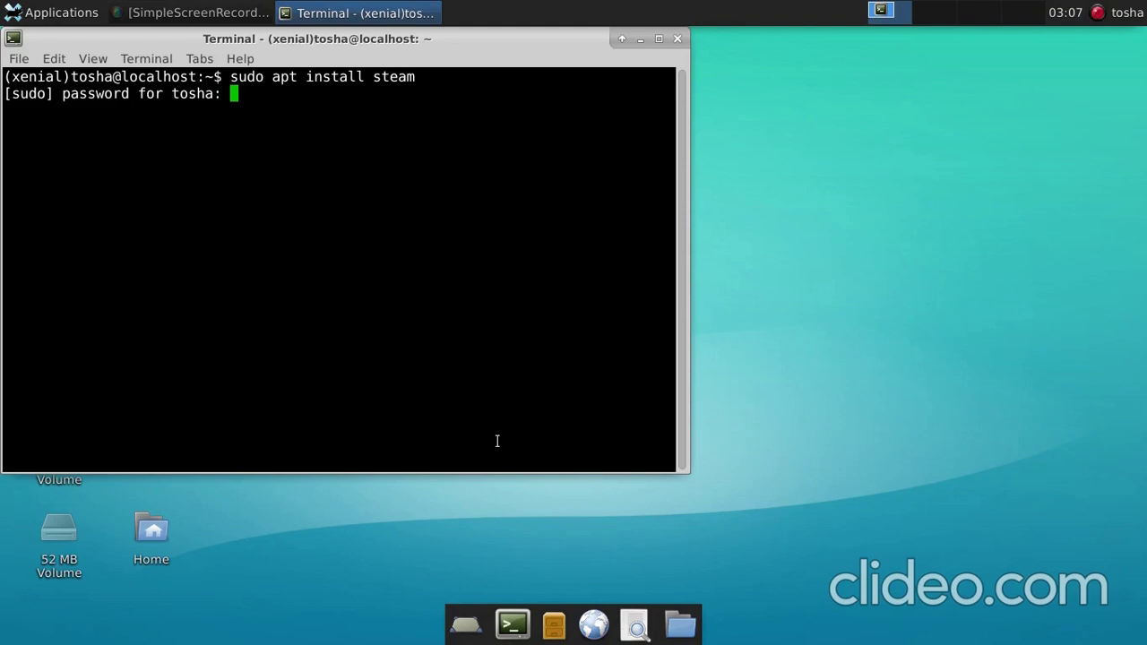
{"action": "key", "text": "Return"}
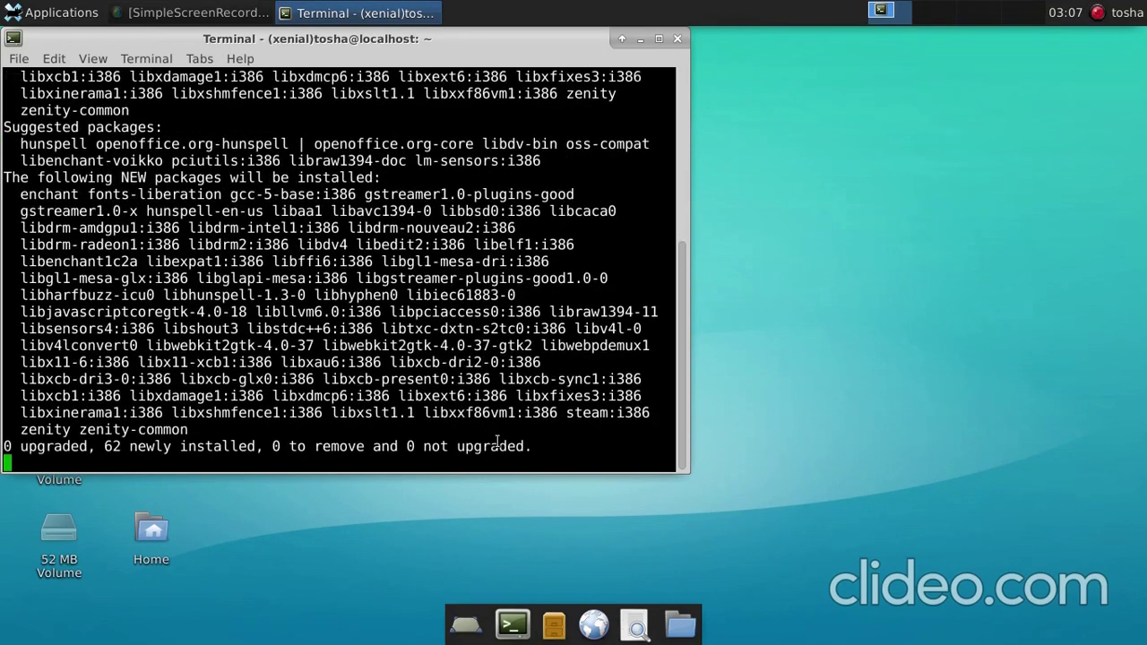
{"action": "type", "text": "y"}
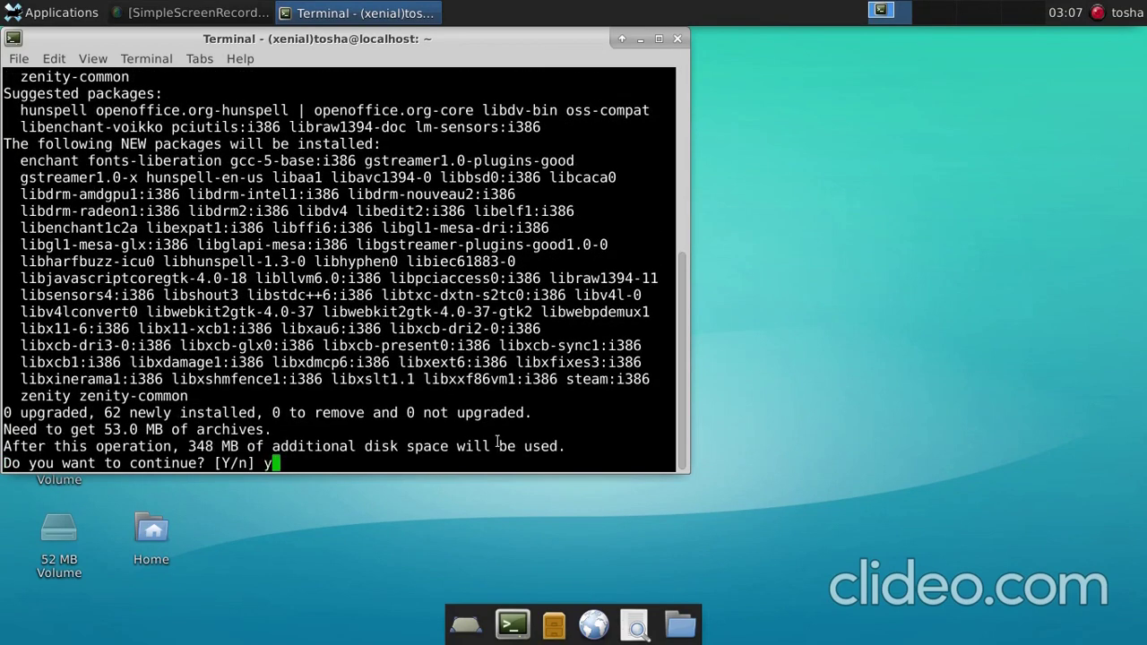
{"action": "key", "text": "Return"}
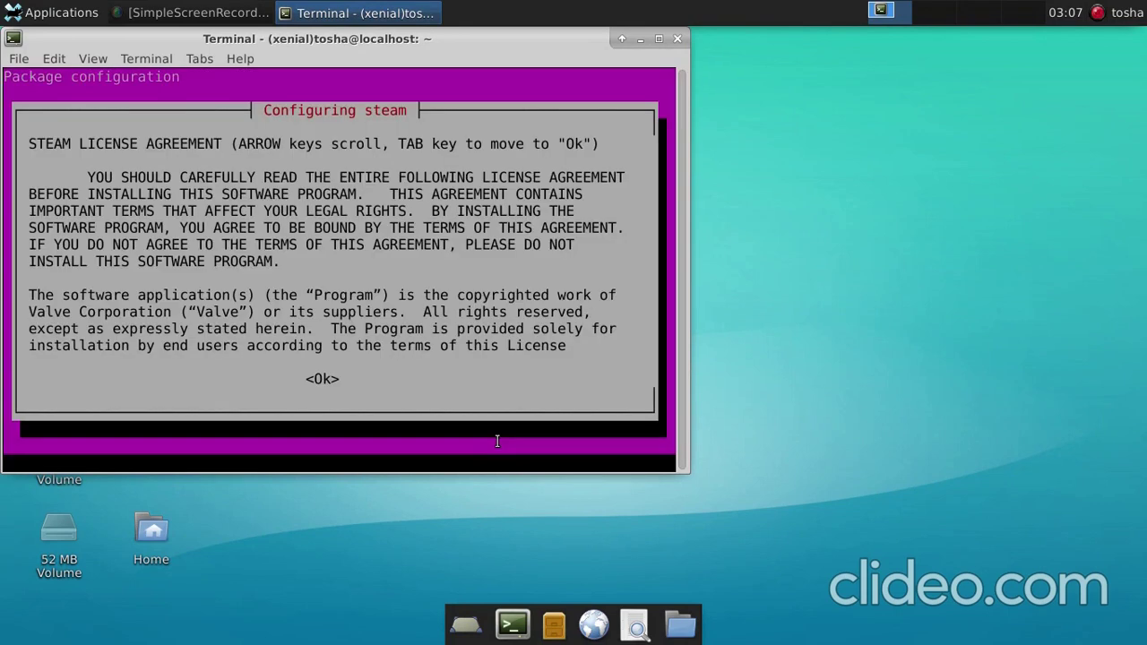
Accept the Steam License Agreement in the package configuration by choosing I AGREE
{"action": "key", "text": "Tab"}
{"action": "key", "text": "Return"}
{"action": "key", "text": "Tab"}
{"action": "key", "text": "Tab"}
{"action": "key", "text": "Down"}
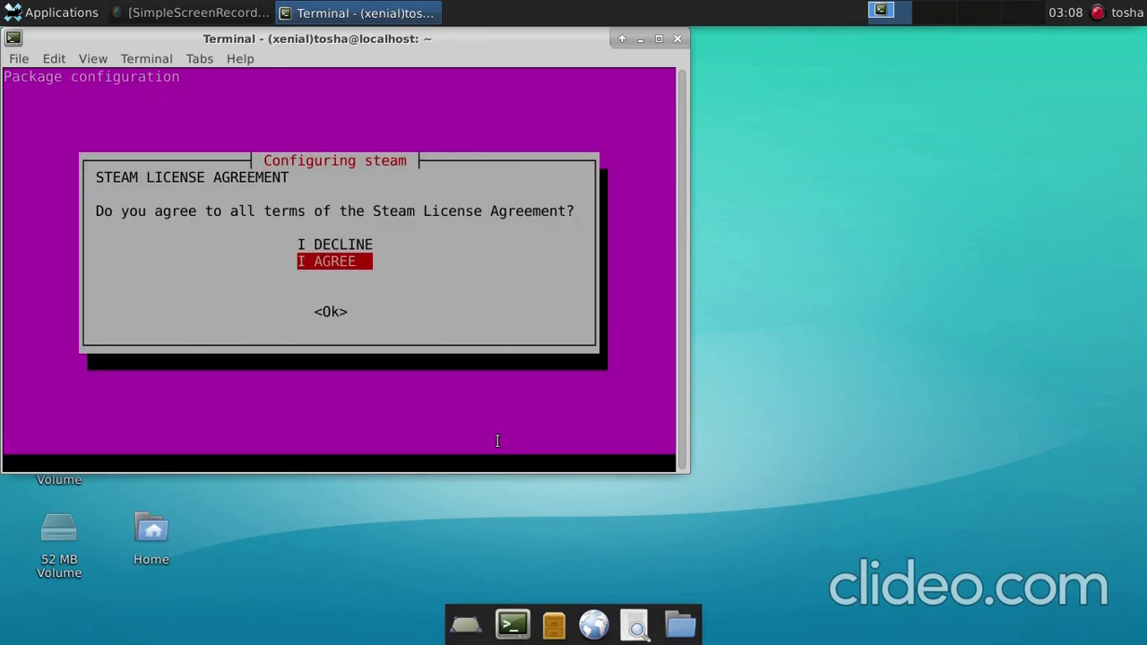
{"action": "key", "text": "Tab"}
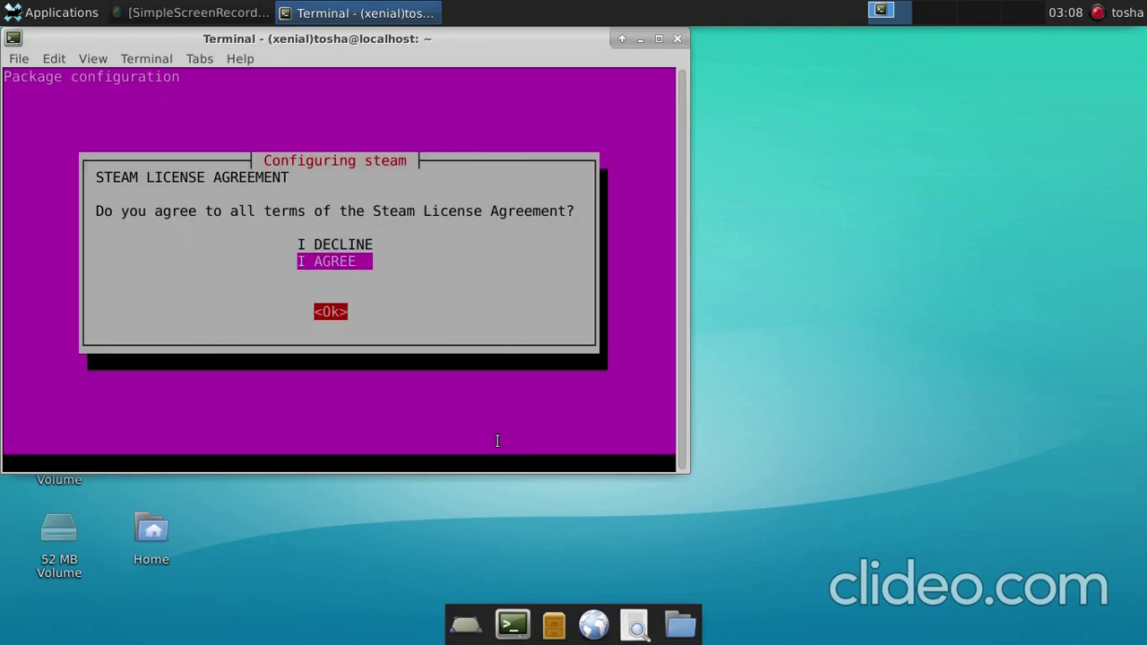
{"action": "key", "text": "Return"}
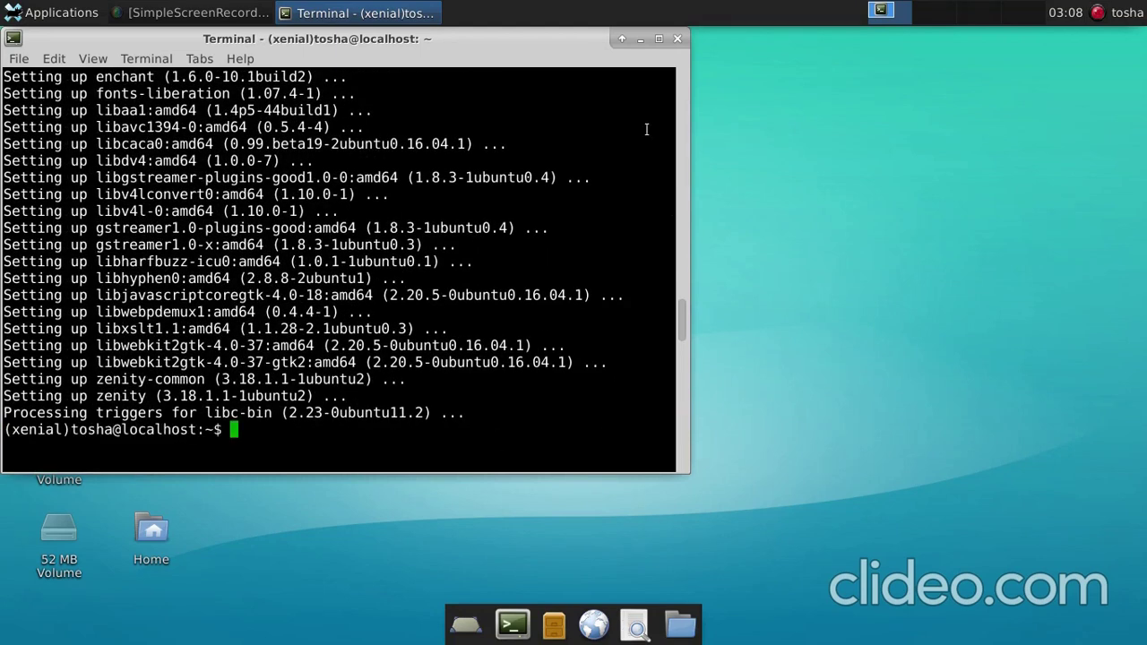
Close the terminal and launch steam through the Application Finder
{"action": "left_click", "coordinate": [677, 39]}
{"action": "left_click", "coordinate": [59, 7]}
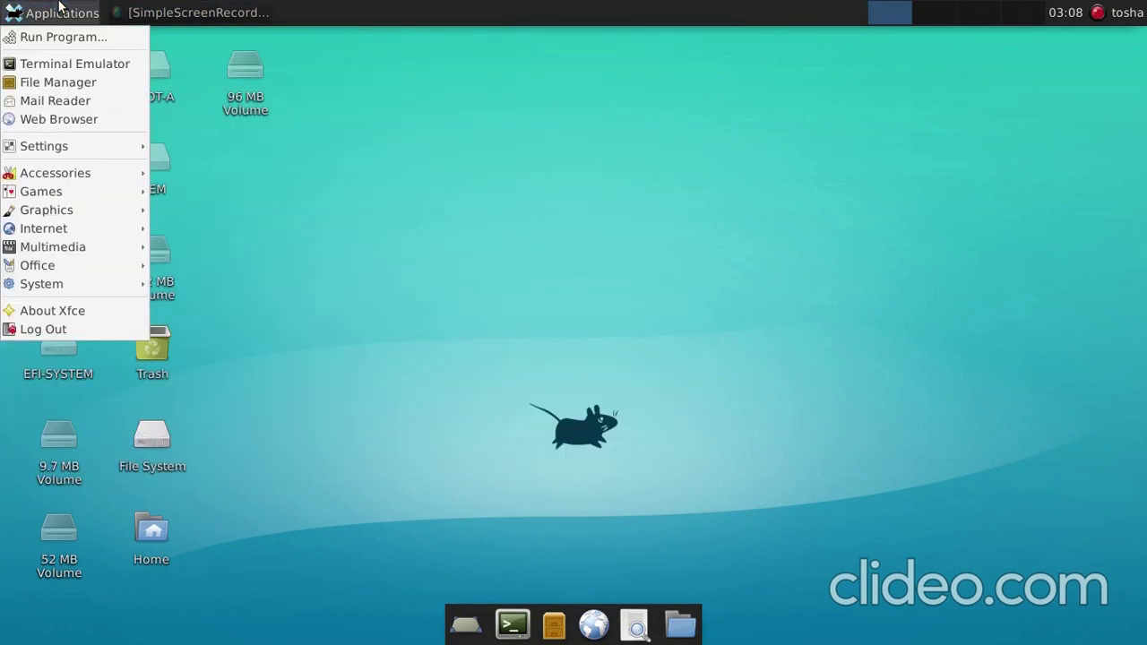
{"action": "left_click", "coordinate": [77, 38]}
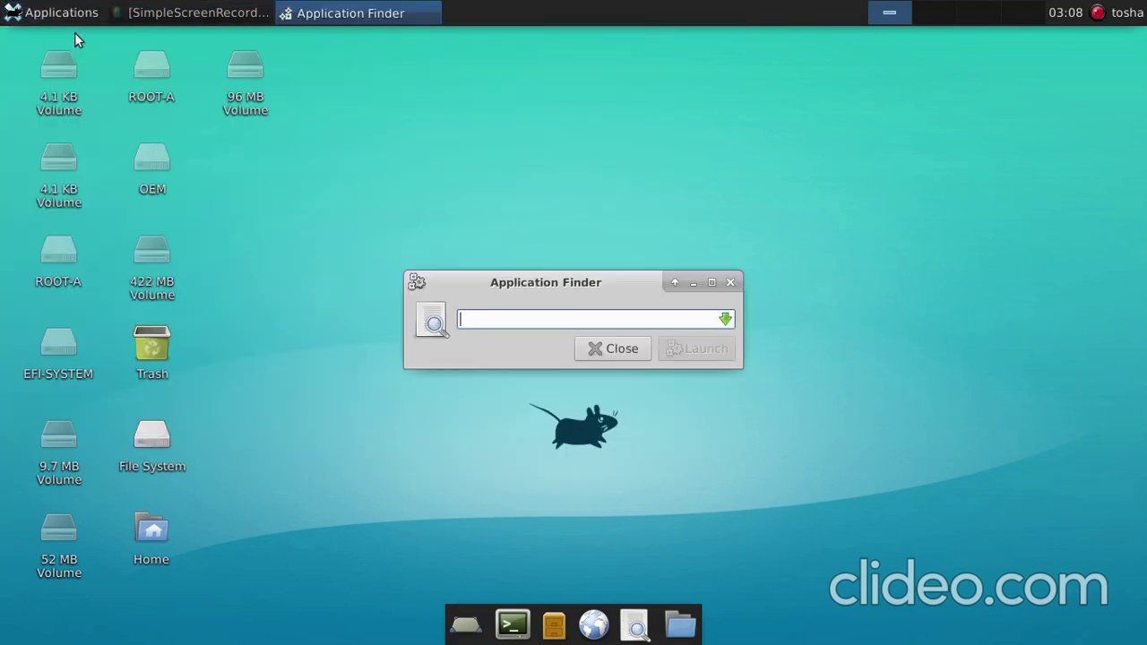
{"action": "type", "text": "steam"}
{"action": "key", "text": "BackSpace"}
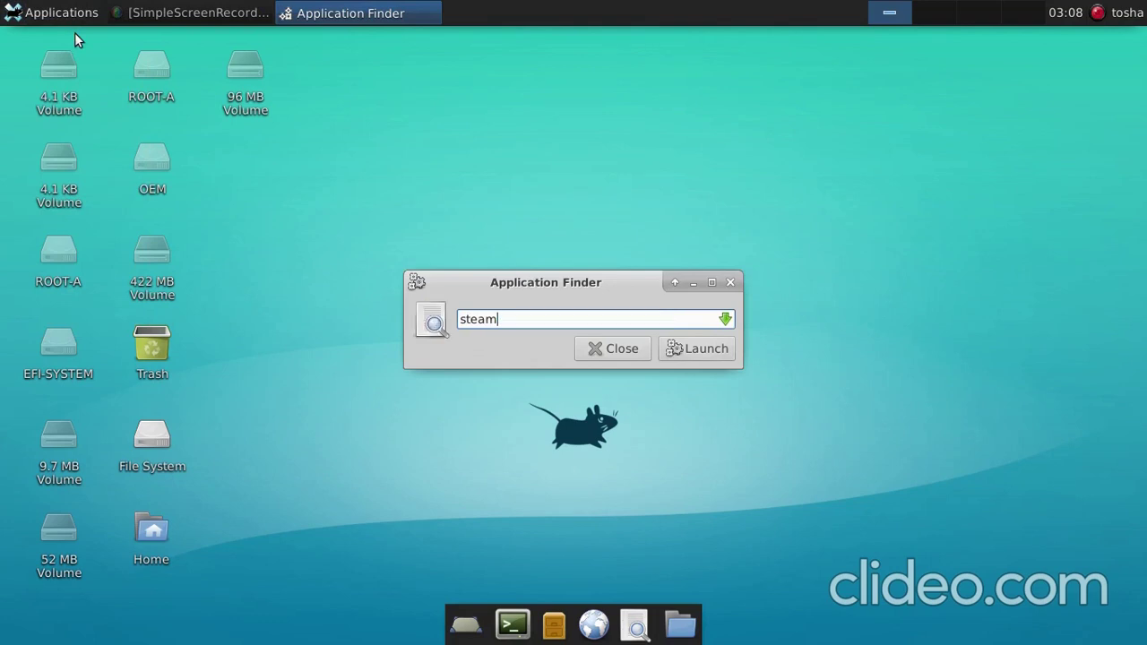
{"action": "left_click", "coordinate": [695, 350]}
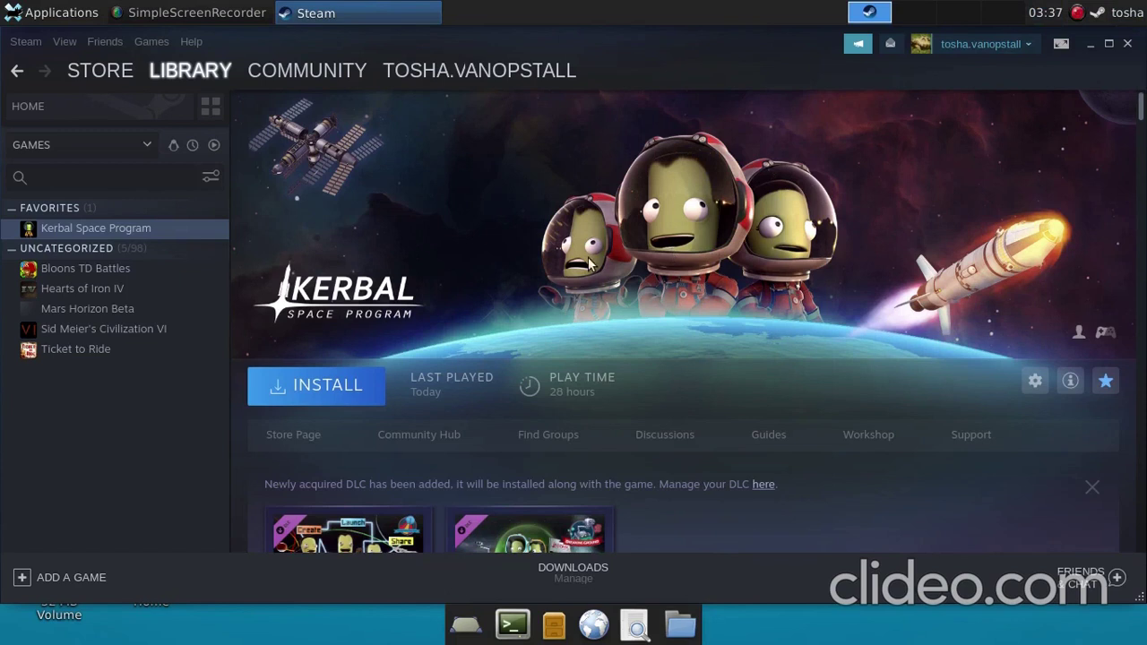
Open the properties of Kerbal Space Program from the Steam library and show its beta options
{"action": "left_click", "coordinate": [211, 236]}
{"action": "right_click", "coordinate": [207, 231]}
{"action": "key", "text": "Down"}
{"action": "key", "text": "Down"}
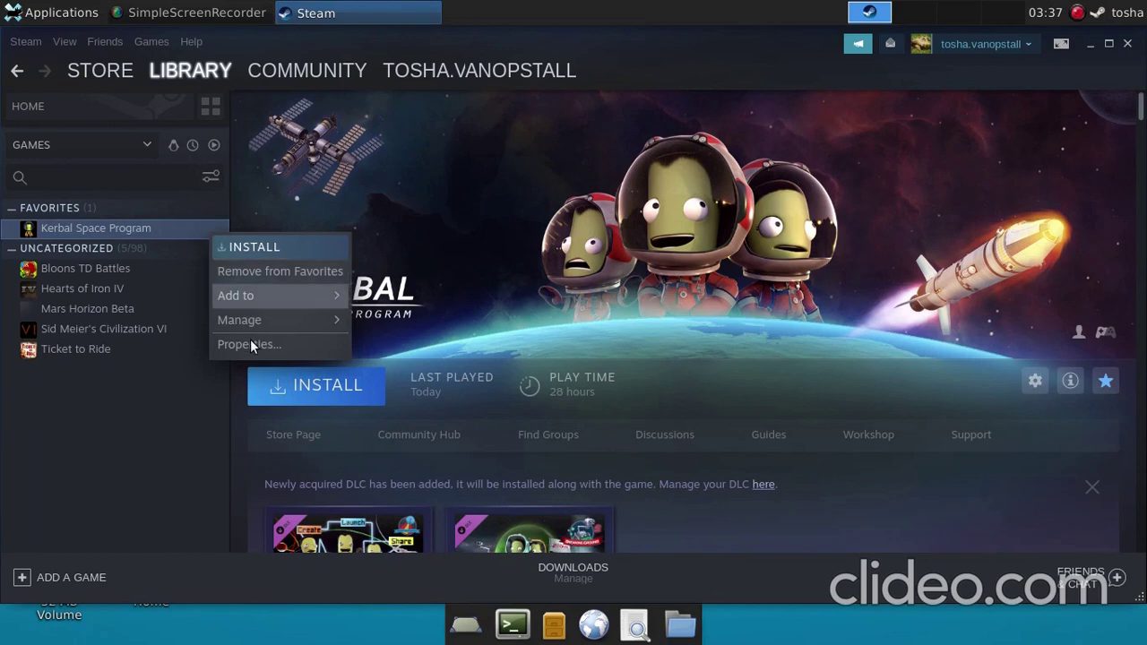
{"action": "key", "text": "Right"}
{"action": "left_click", "coordinate": [252, 345]}
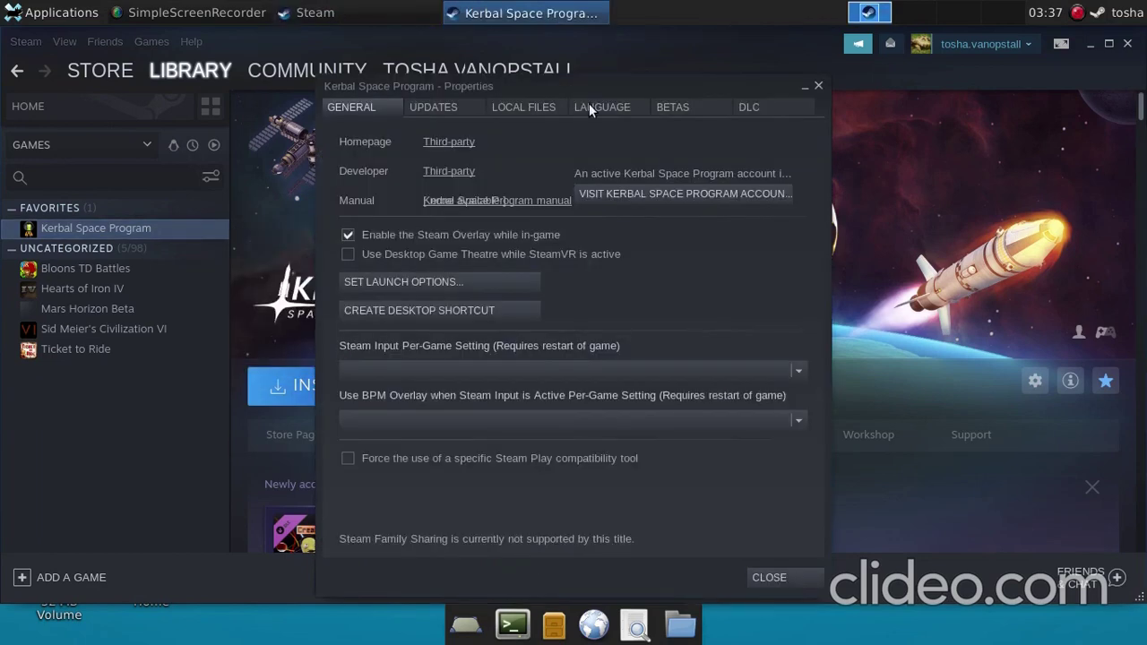
{"action": "left_click", "coordinate": [771, 120]}
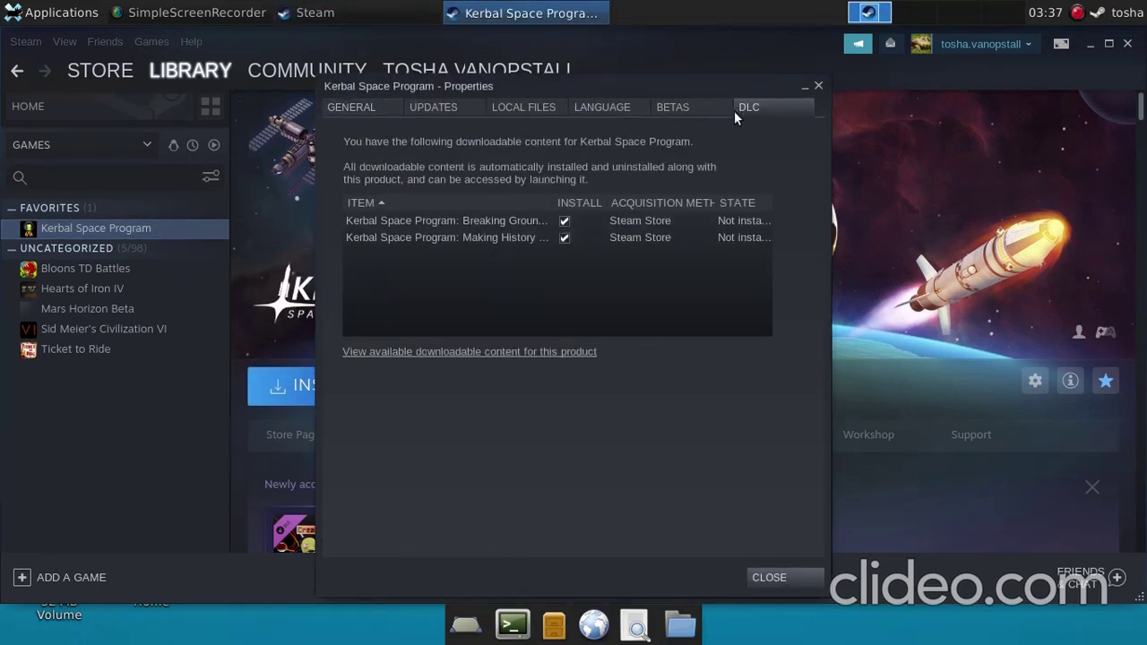
{"action": "left_click", "coordinate": [699, 109]}
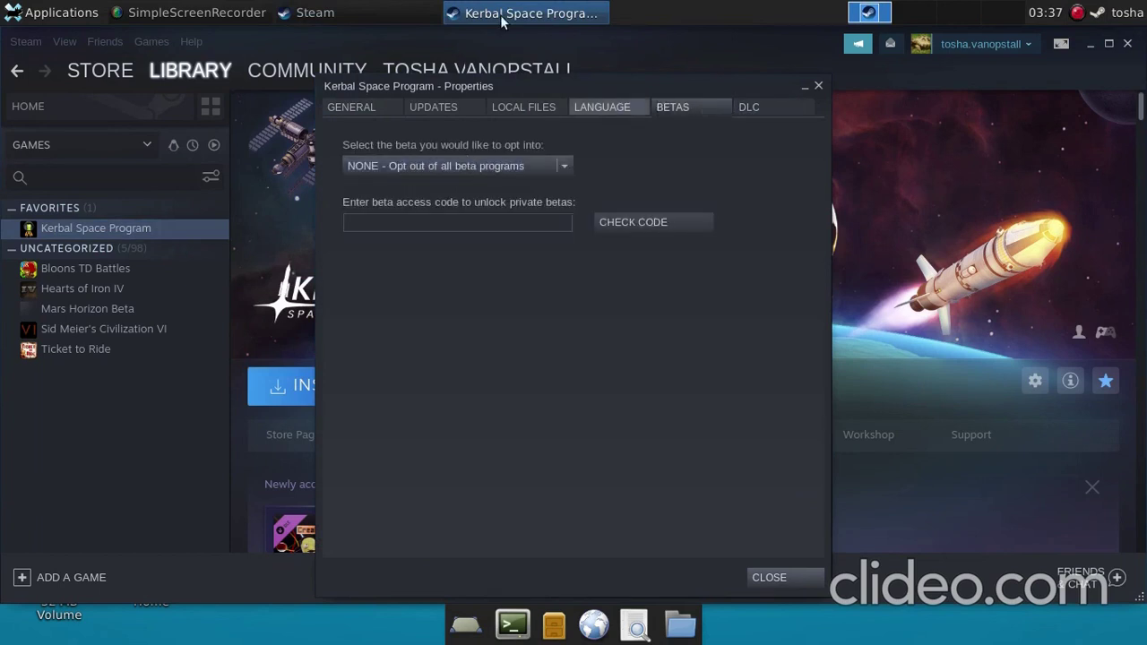
Opt Kerbal Space Program into the previous_1.3.1 beta and close its properties
{"action": "left_click", "coordinate": [194, 230]}
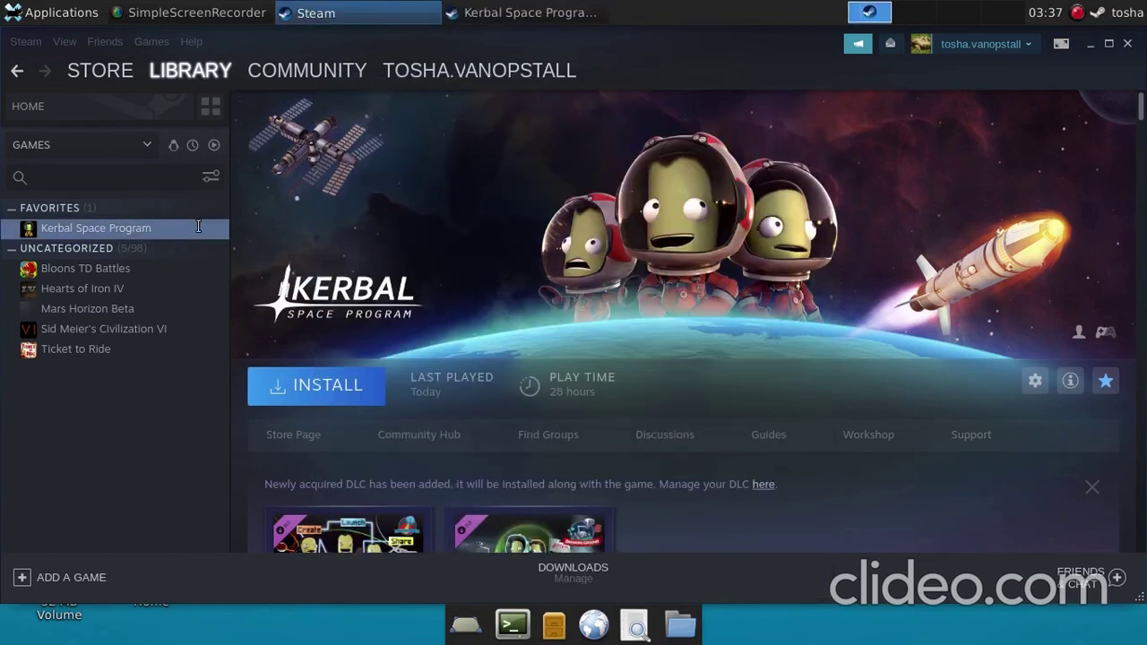
{"action": "right_click", "coordinate": [195, 233]}
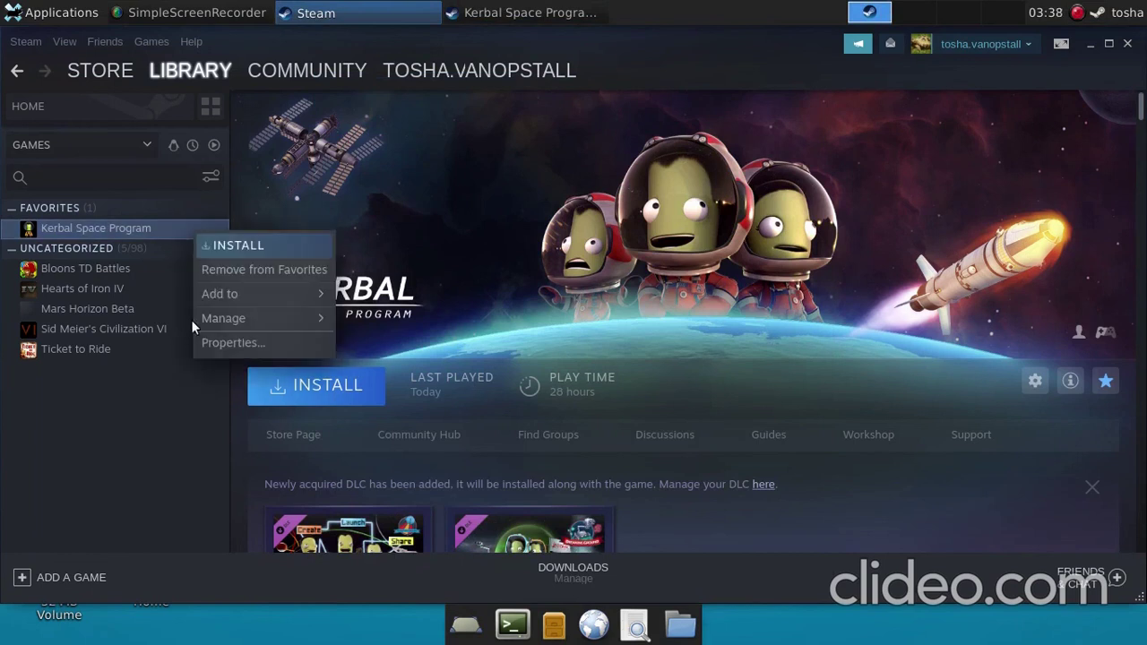
{"action": "left_click", "coordinate": [456, 307]}
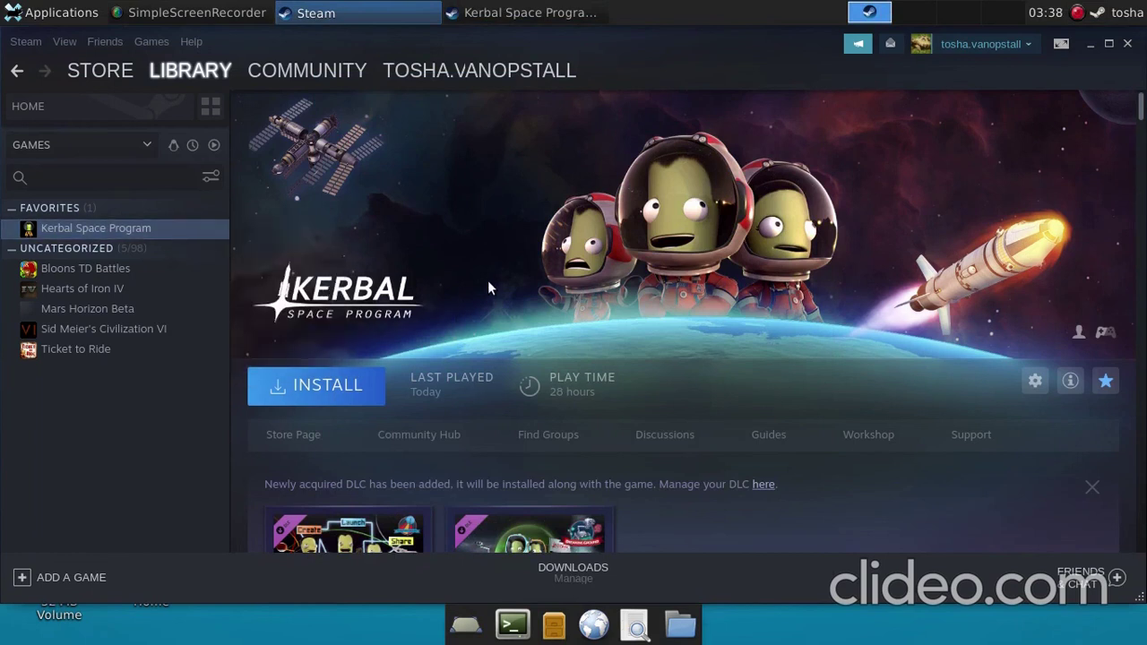
{"action": "key", "text": "alt+Tab"}
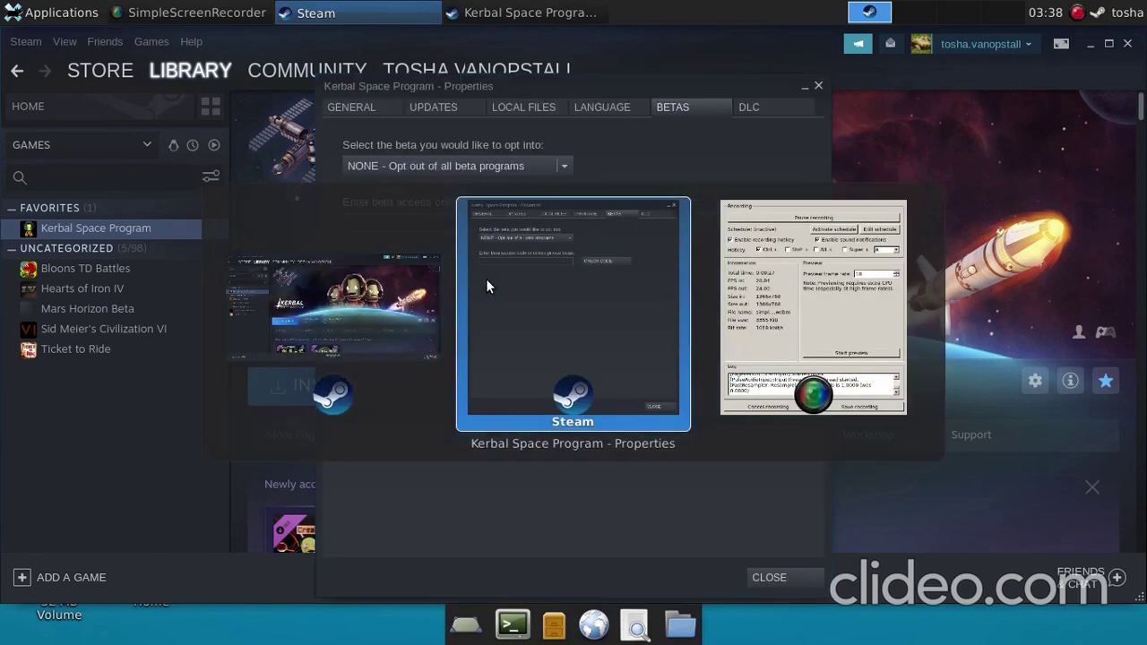
{"action": "left_click", "coordinate": [515, 166]}
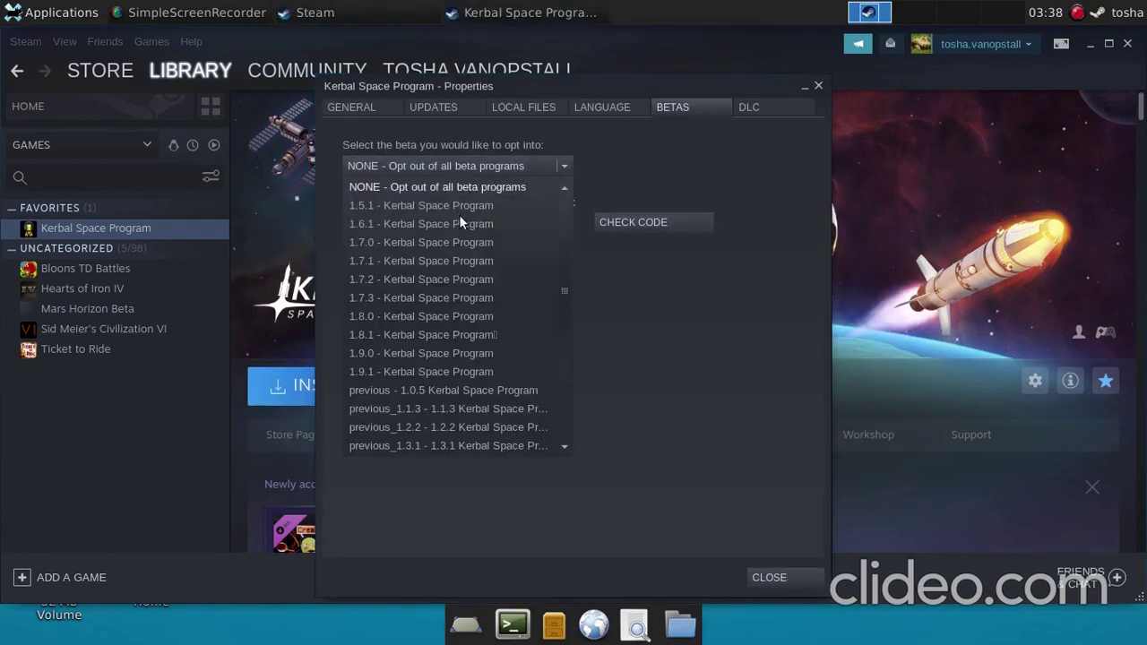
{"action": "left_click", "coordinate": [440, 444]}
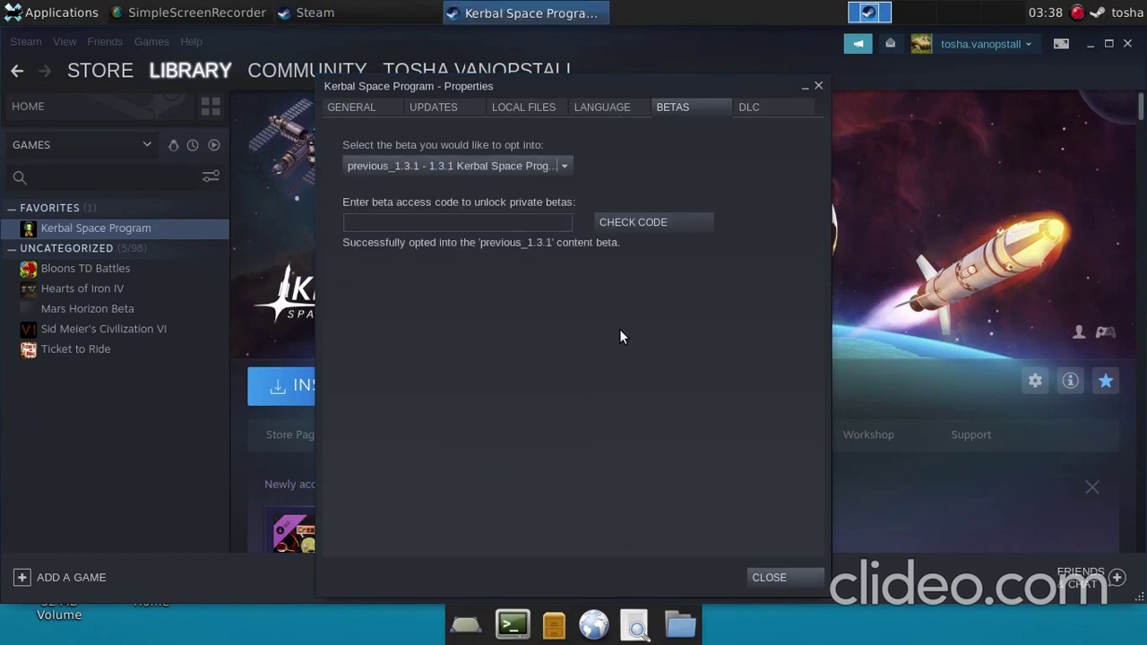
{"action": "left_click", "coordinate": [788, 578]}
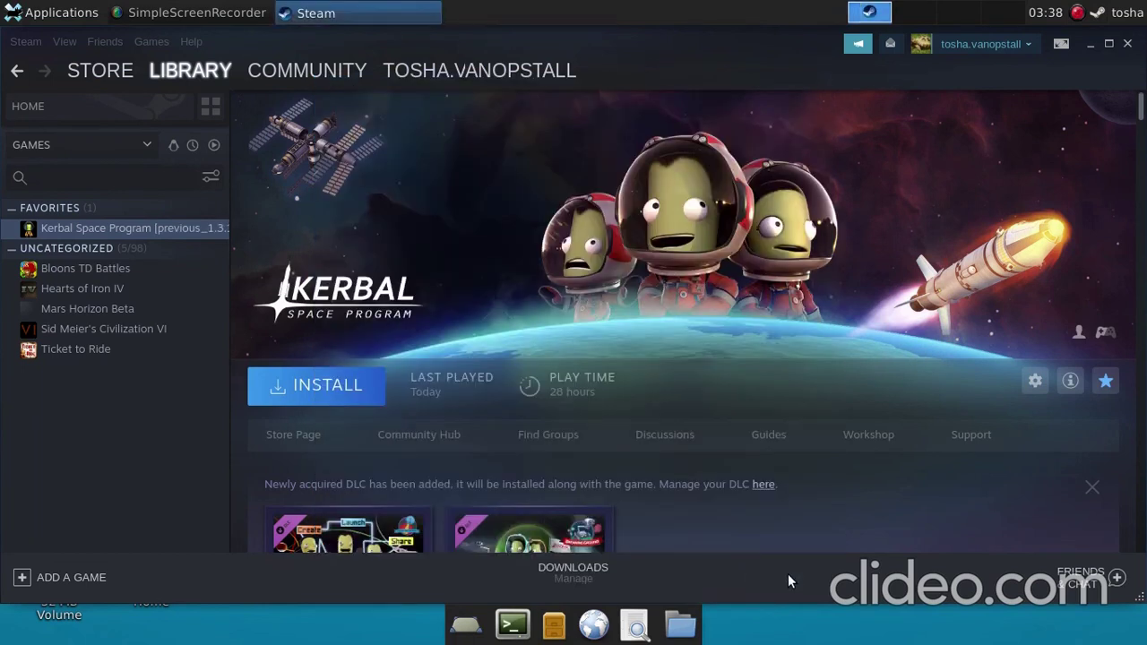
Install Kerbal Space Program under /home/tosha/.steam/steam with desktop and start menu shortcuts, and show the download's progress
{"action": "left_click", "coordinate": [333, 387]}
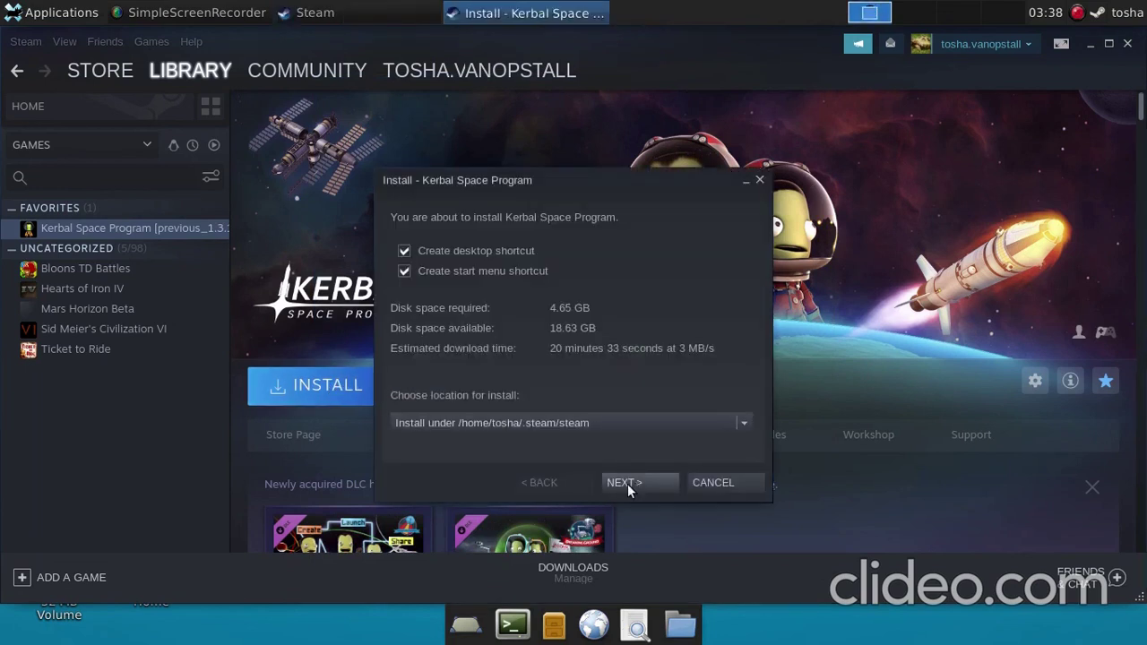
{"action": "left_click", "coordinate": [627, 484]}
{"action": "left_click", "coordinate": [627, 485]}
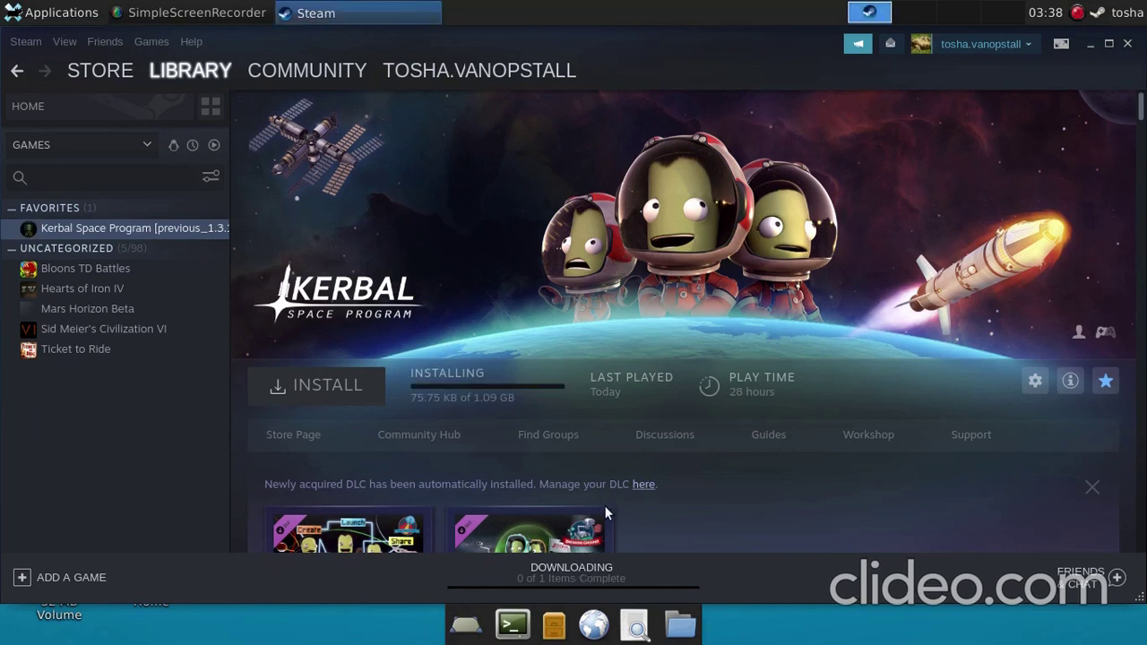
{"action": "left_click", "coordinate": [579, 569]}
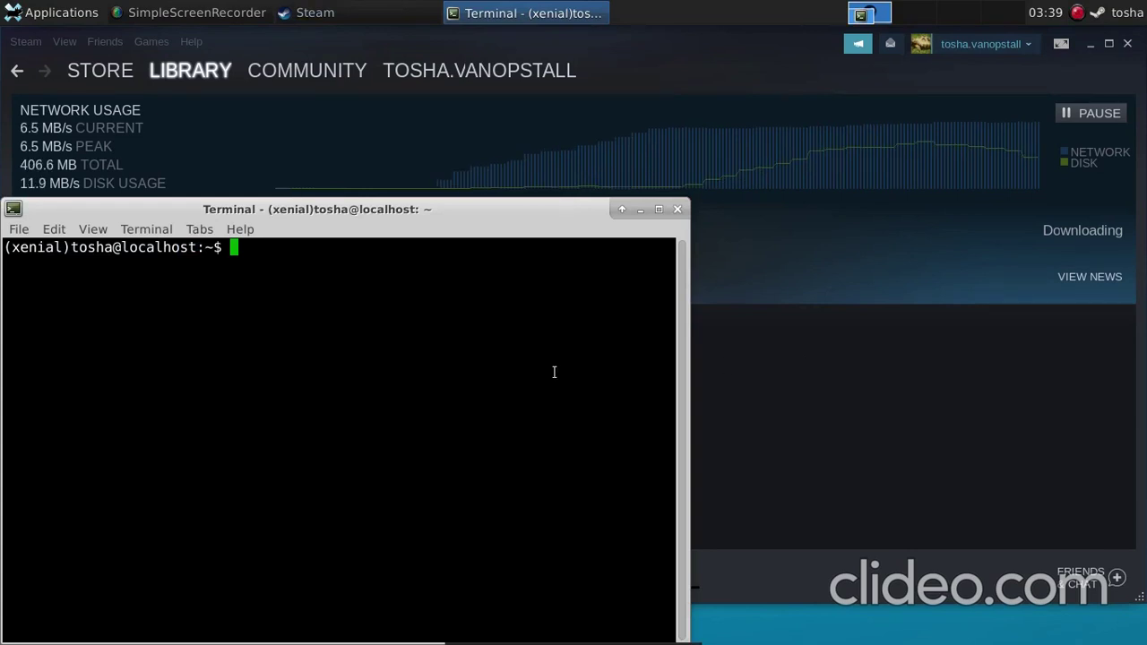
Write the command sudo apt install cpufrequtils at the terminal prompt without running it
{"action": "type", "text": "sudo cpufreq-set"}
{"action": "key", "text": "BackSpace"}
{"action": "key", "text": "BackSpace"}
{"action": "key", "text": "BackSpace"}
{"action": "key", "text": "BackSpace"}
{"action": "type", "text": "utils"}
{"action": "key", "text": "ctrl+Left"}
{"action": "type", "text": "apt install"}
{"action": "key", "text": "End"}
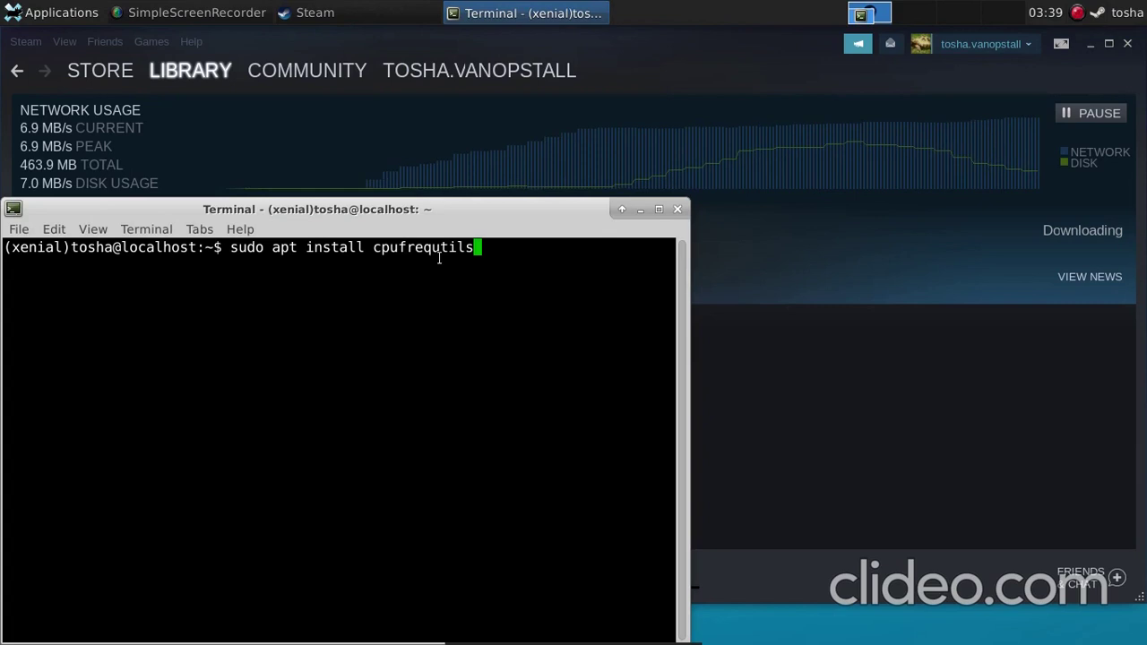
Replace the unexecuted command with sudo cpufreq-set -u 1.7GHz and close the terminal without running it
{"action": "key", "text": "ctrl+w"}
{"action": "key", "text": "ctrl+w"}
{"action": "key", "text": "ctrl+w"}
{"action": "type", "text": "cpufrequtils"}
{"action": "key", "text": "BackSpace"}
{"action": "key", "text": "BackSpace"}
{"action": "key", "text": "BackSpace"}
{"action": "key", "text": "BackSpace"}
{"action": "key", "text": "BackSpace"}
{"action": "type", "text": "-set -u 1.7GHz"}
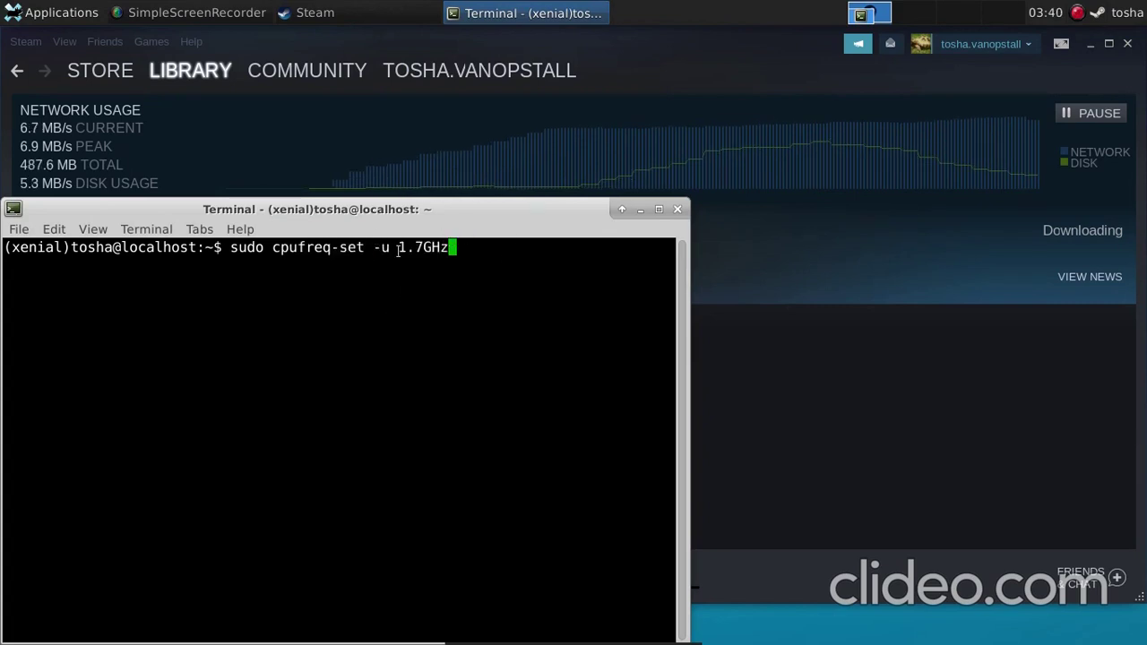
{"action": "left_click", "coordinate": [678, 210]}
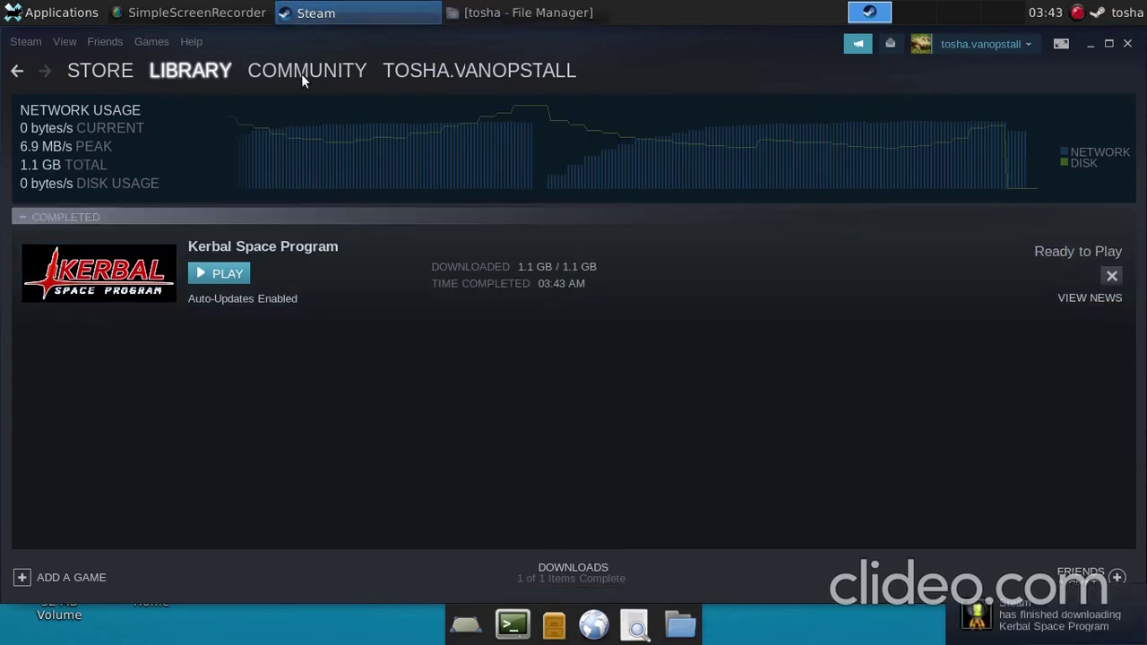
Close the Steam window, launch Kerbal Space Program from the desktop and reposition its window away from the screen's edge
{"action": "left_click", "coordinate": [1127, 43]}
{"action": "double_click", "coordinate": [242, 181]}
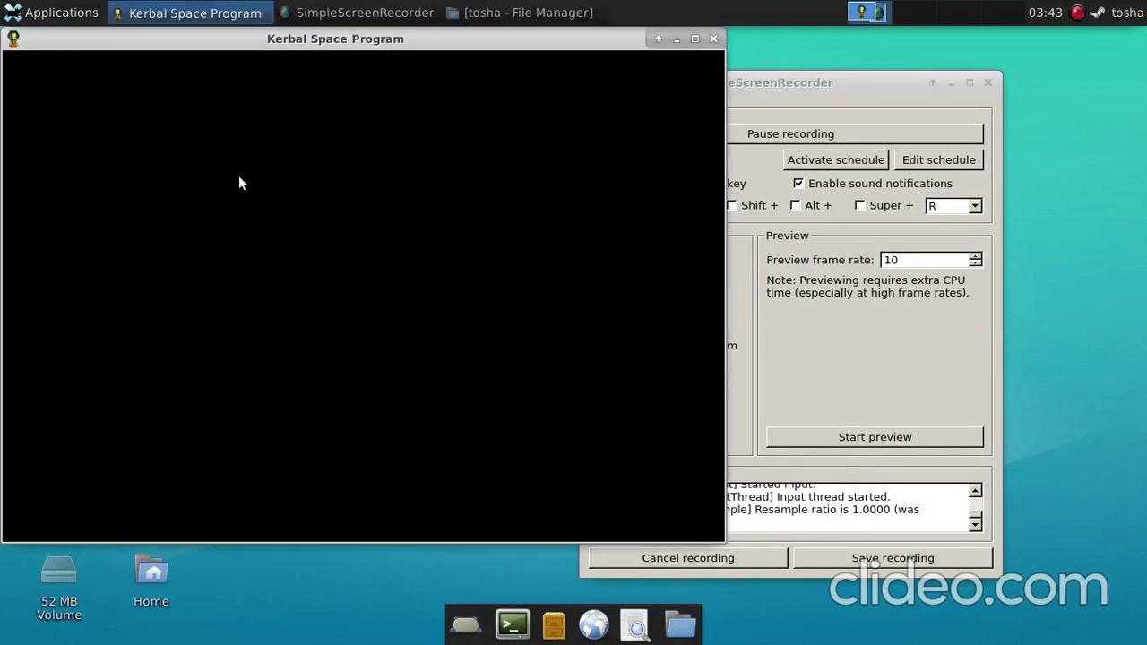
{"action": "left_click_drag", "start_coordinate": [313, 44], "coordinate": [440, 62]}
{"action": "left_click_drag", "start_coordinate": [407, 52], "coordinate": [472, 70]}
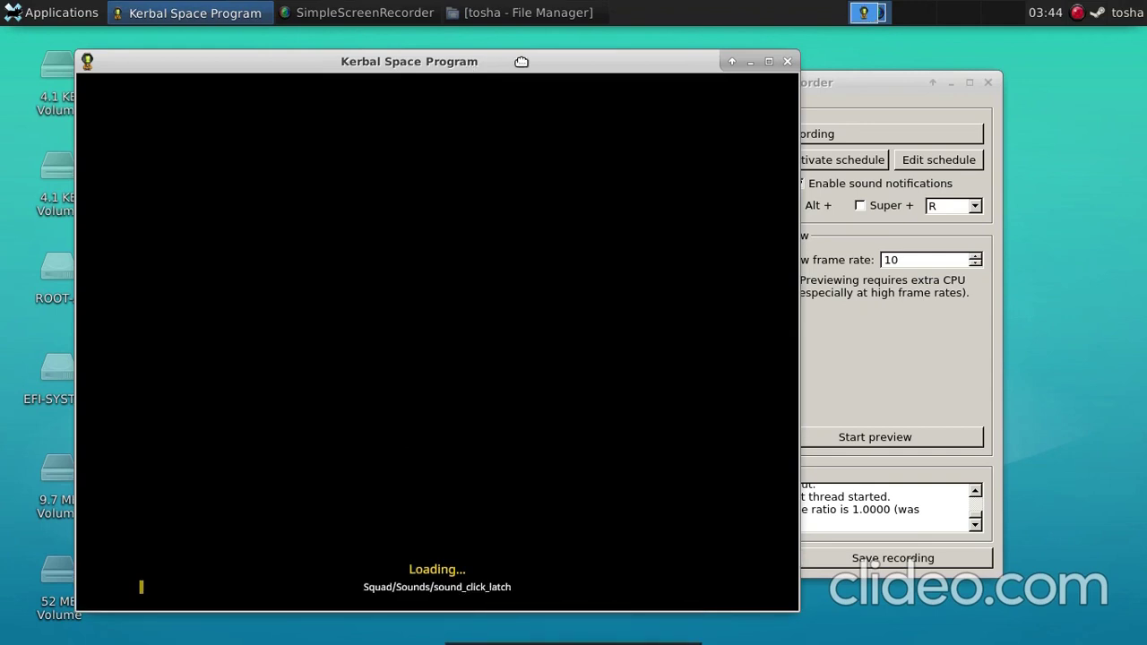
{"action": "left_click_drag", "start_coordinate": [520, 61], "coordinate": [541, 39]}
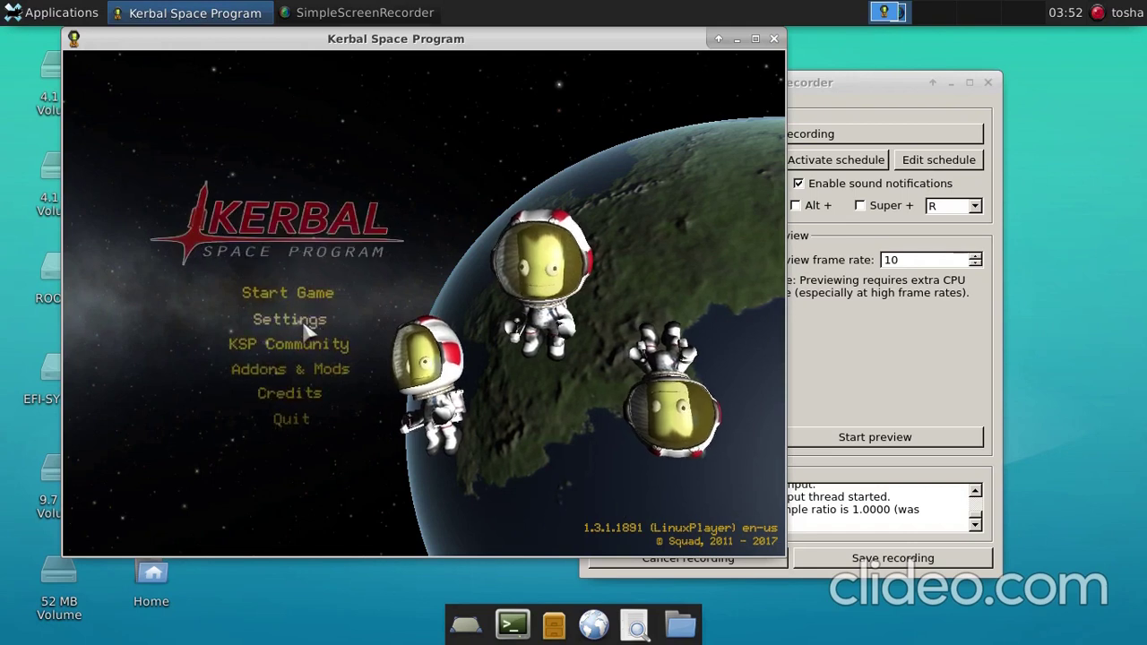
In the game's graphics settings, turn off Highlight FX, disable Anti-Aliasing, set V-Sync to Don't Sync and Frame Limit to 60 FPS
{"action": "left_click", "coordinate": [303, 326]}
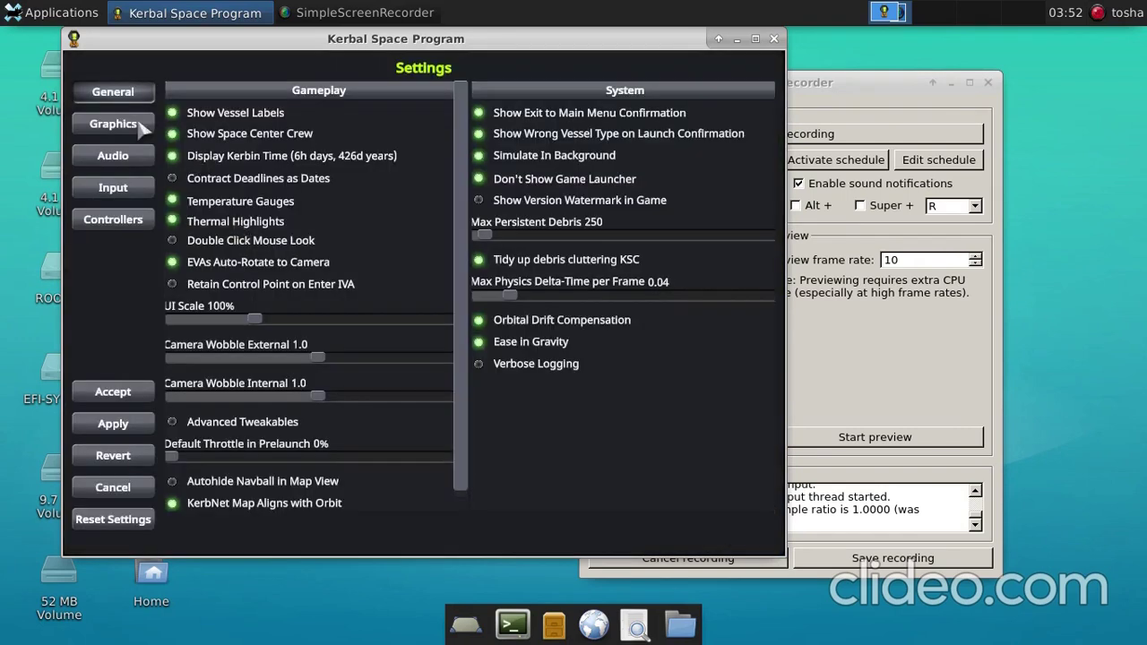
{"action": "left_click", "coordinate": [139, 127]}
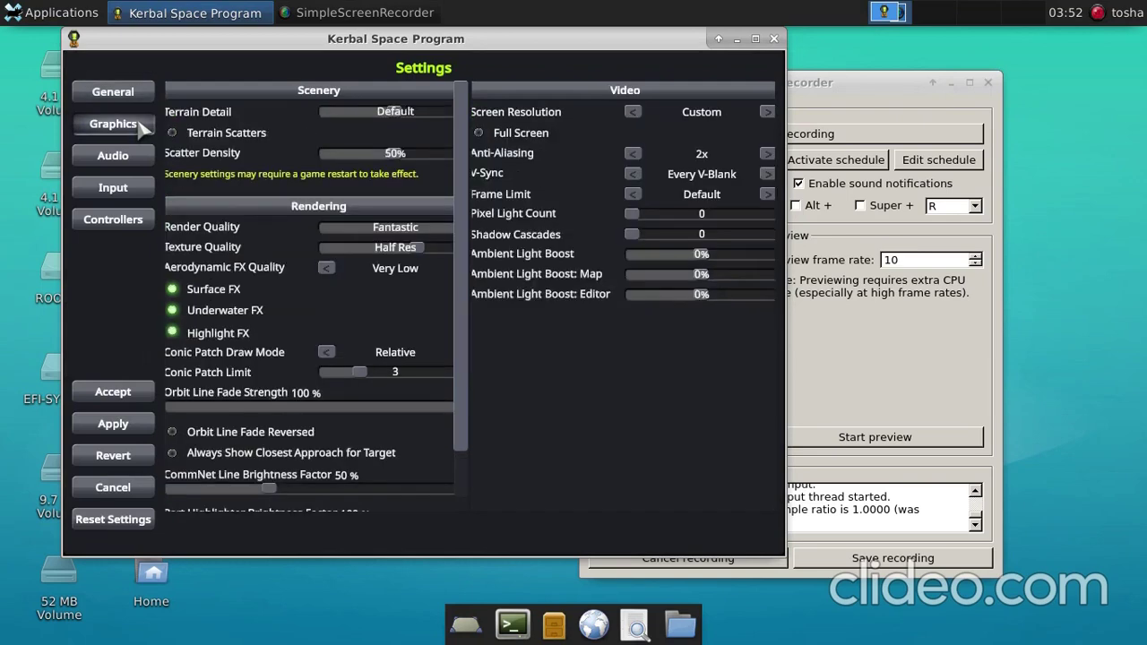
{"action": "left_click", "coordinate": [632, 155]}
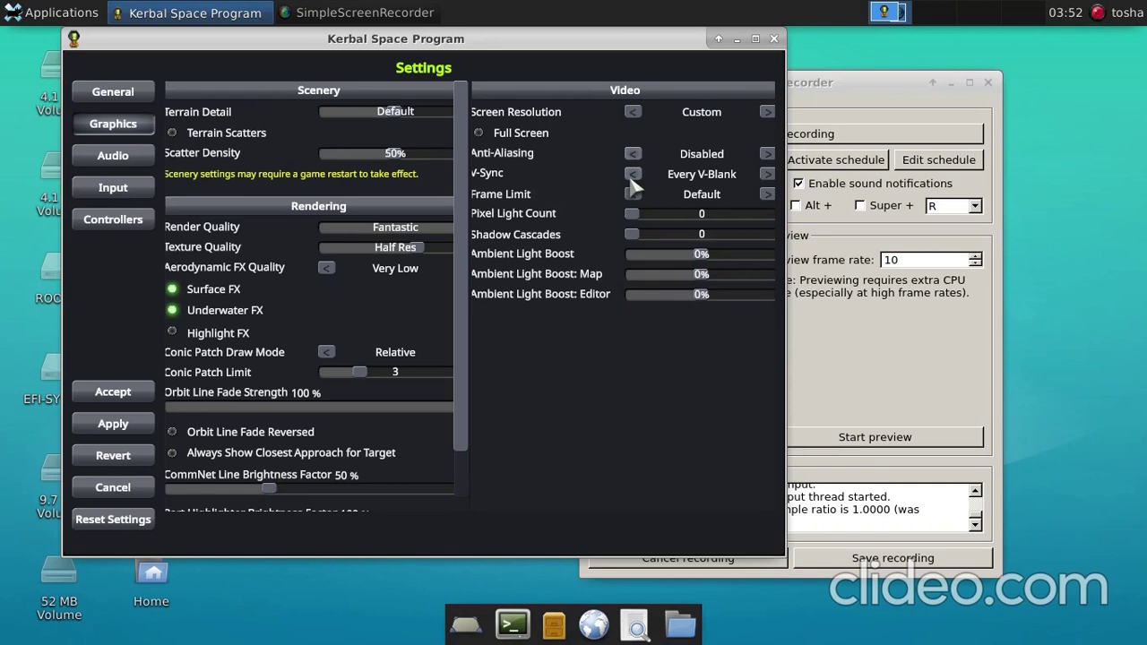
{"action": "left_click", "coordinate": [633, 173]}
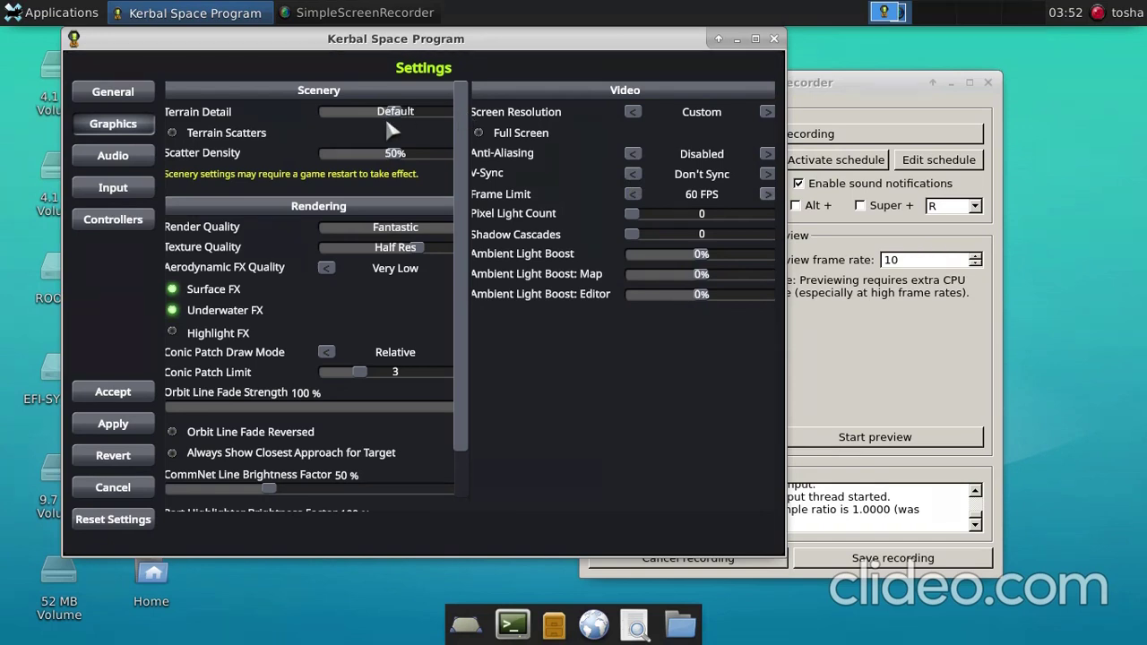
Set Terrain Detail to Low, Render Quality to Fastest, Texture Quality to Eighth Res and Conic Patch Limit to 5
{"action": "left_click_drag", "start_coordinate": [397, 112], "coordinate": [324, 115]}
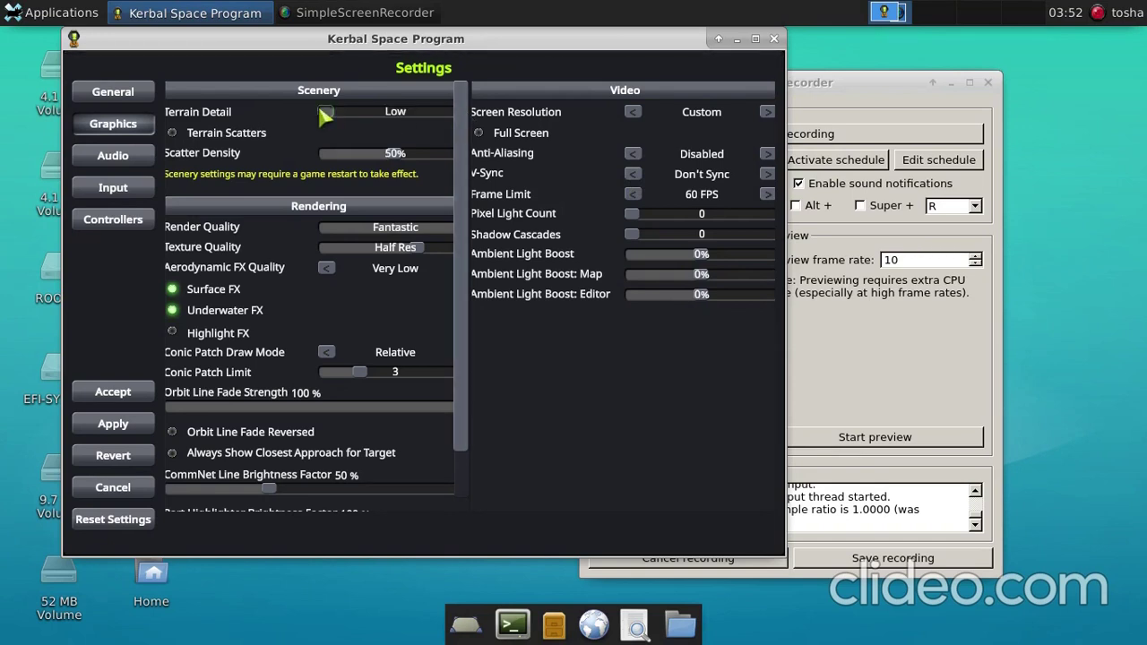
{"action": "left_click", "coordinate": [326, 227]}
{"action": "left_click_drag", "start_coordinate": [343, 251], "coordinate": [323, 251]}
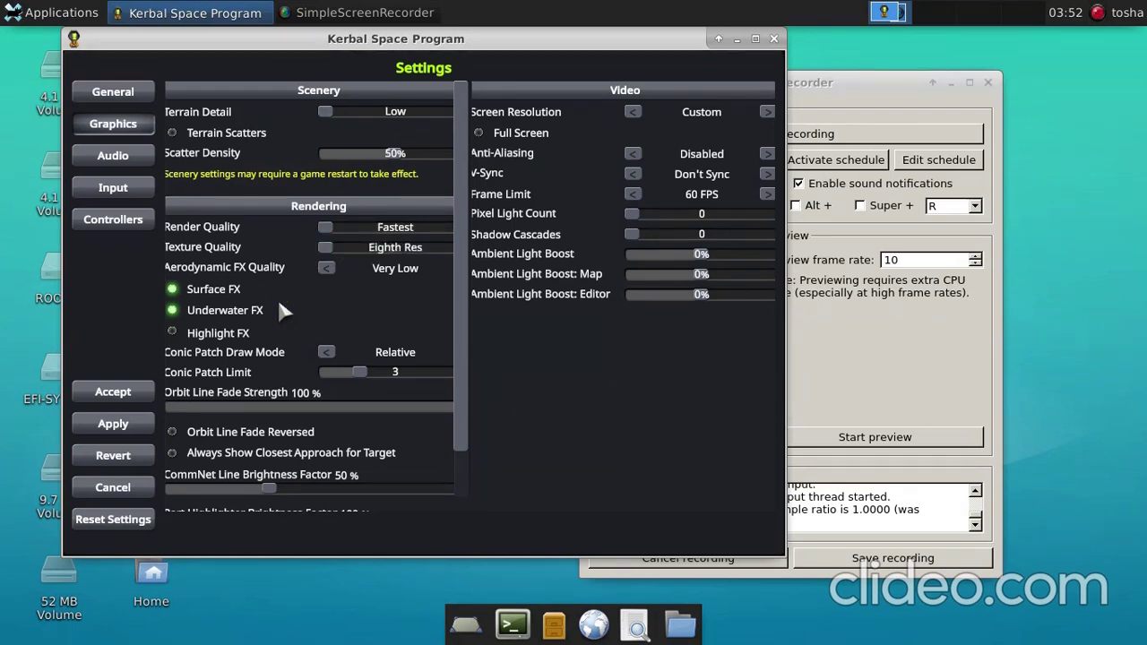
{"action": "left_click", "coordinate": [425, 371]}
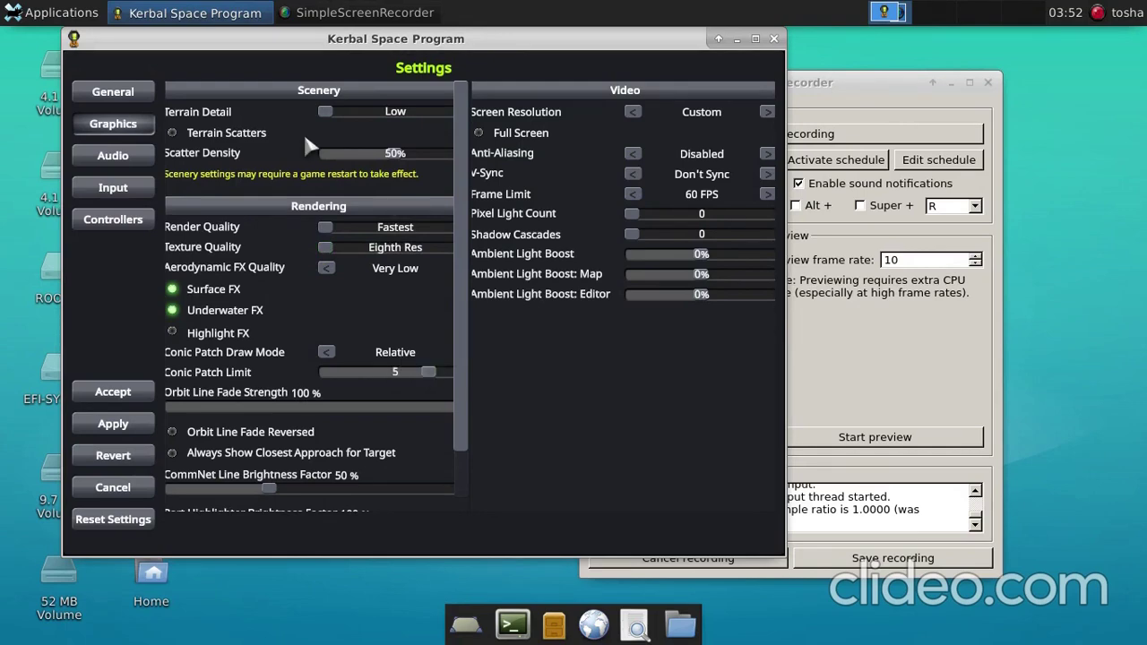
In the general settings, set external and internal Camera Wobble to 0.0, enable Advanced Tweakables and apply the changes
{"action": "left_click", "coordinate": [113, 91]}
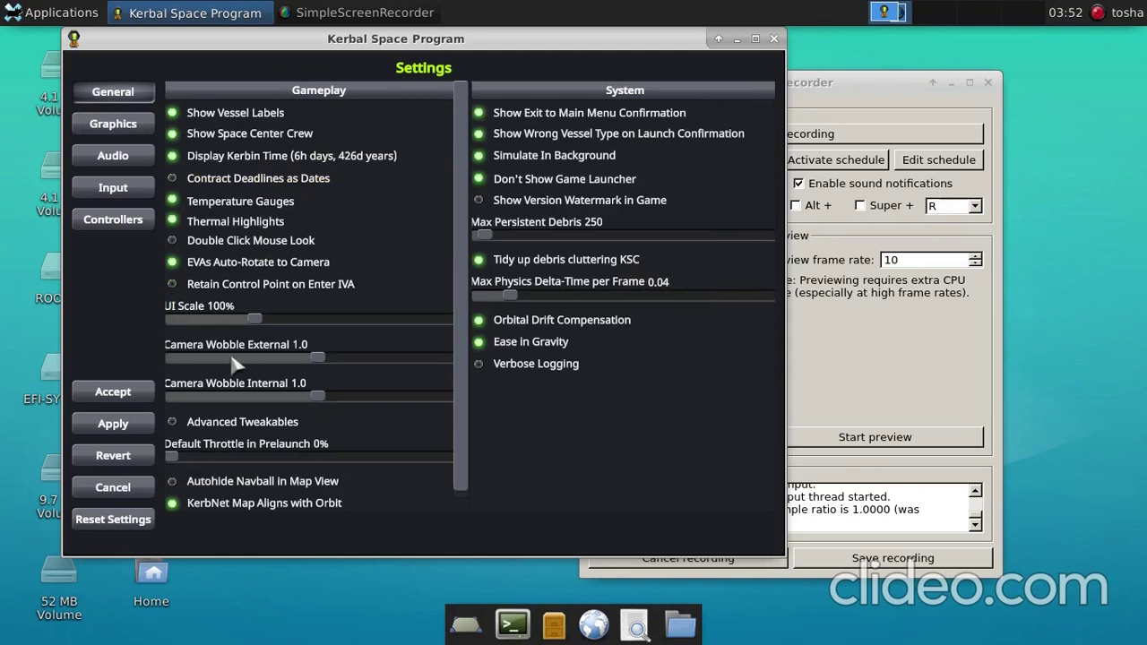
{"action": "left_click", "coordinate": [170, 358]}
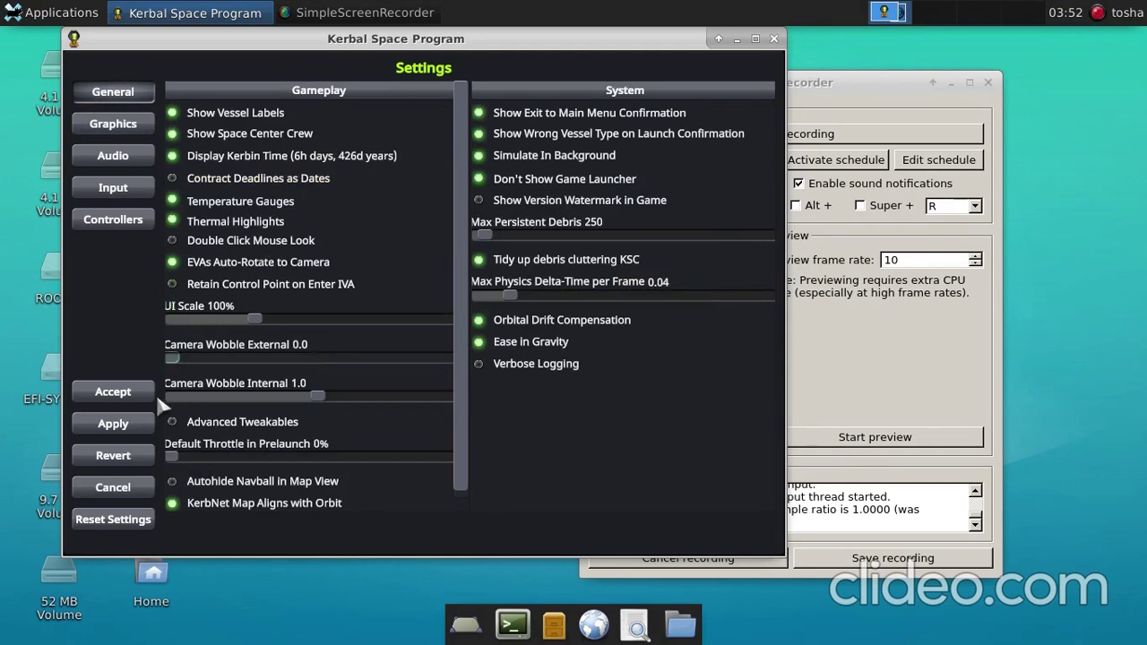
{"action": "left_click", "coordinate": [171, 396]}
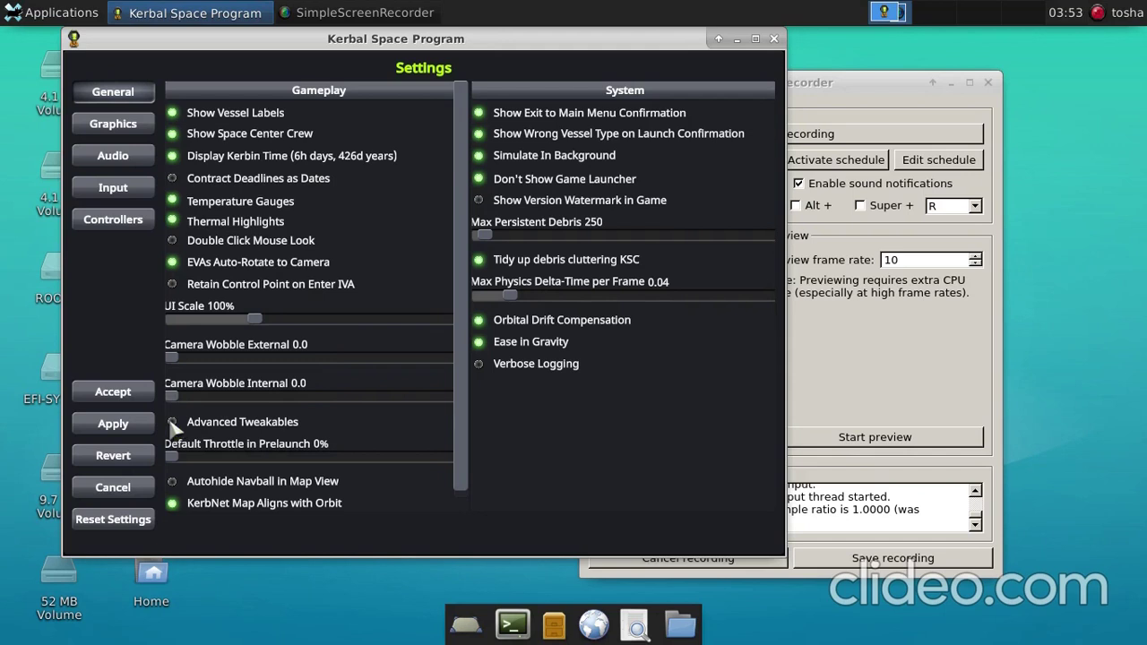
{"action": "left_click", "coordinate": [171, 422]}
{"action": "left_click", "coordinate": [134, 429]}
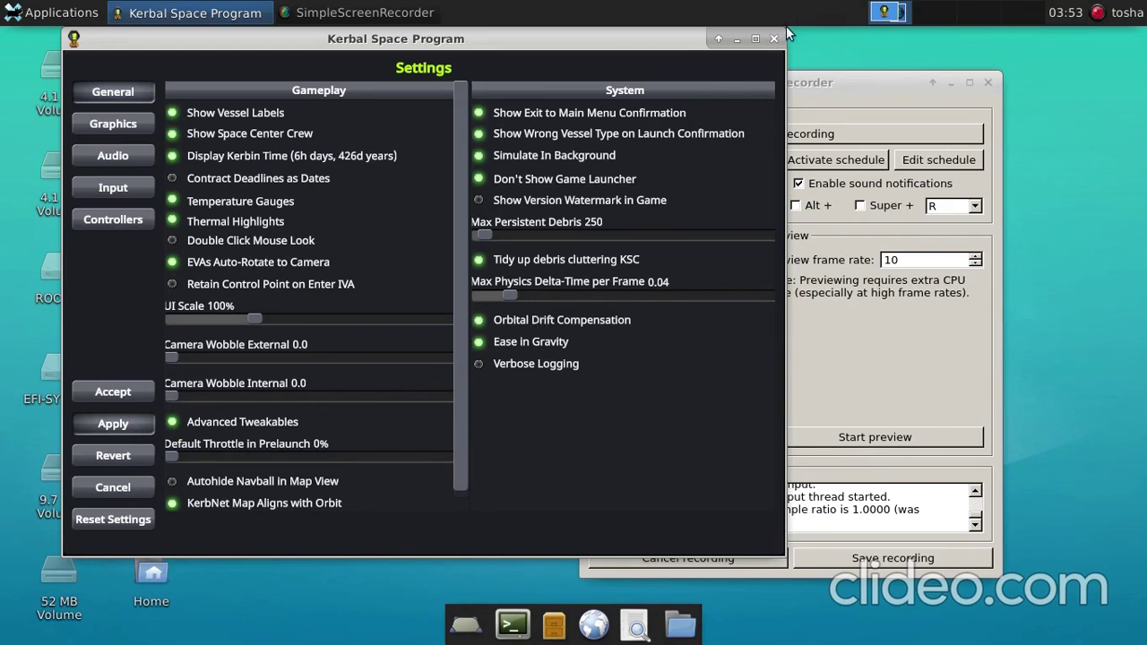
Enlarge the Kerbal Space Program window and accept the game settings
{"action": "left_click_drag", "start_coordinate": [785, 28], "coordinate": [917, 39]}
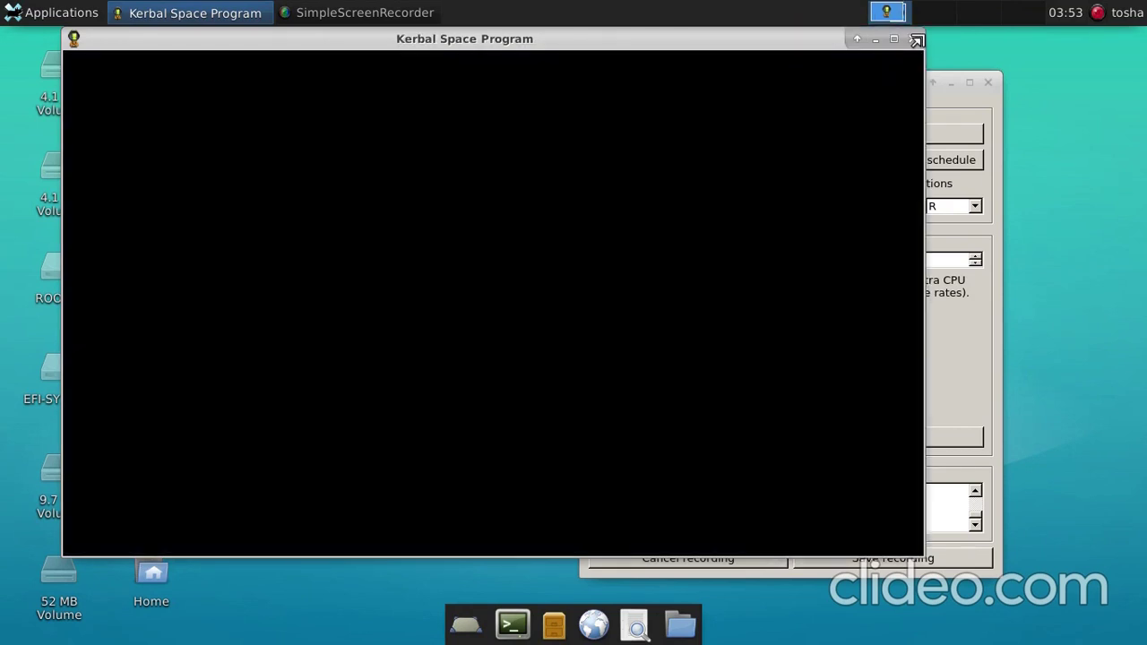
{"action": "left_click_drag", "start_coordinate": [917, 39], "coordinate": [963, 580]}
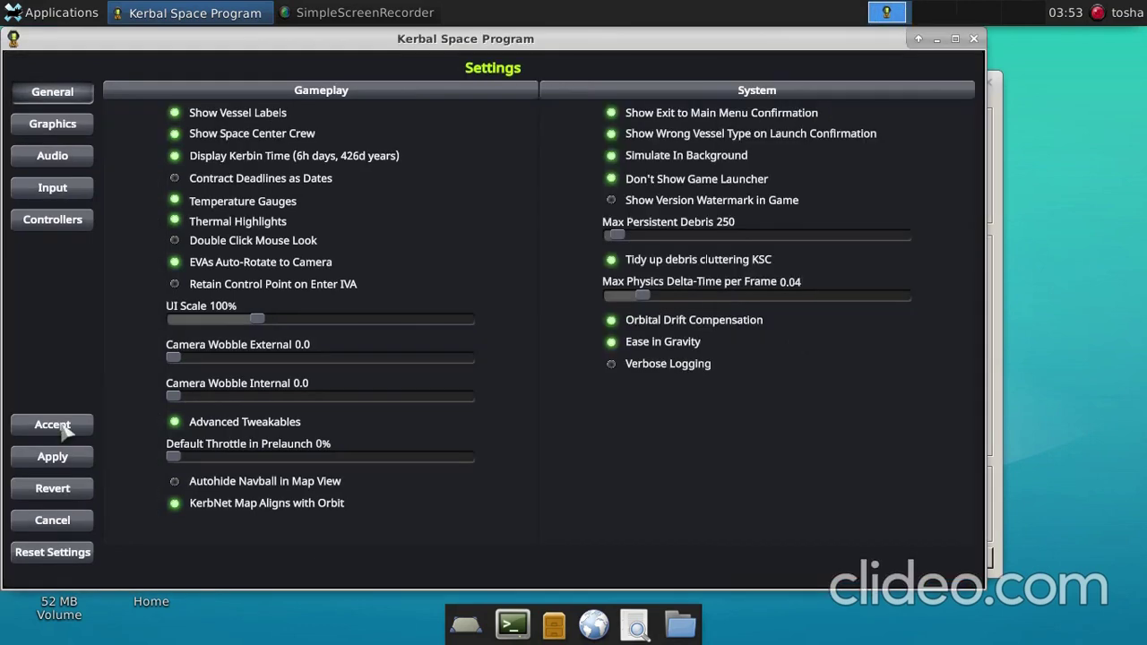
{"action": "left_click", "coordinate": [54, 425]}
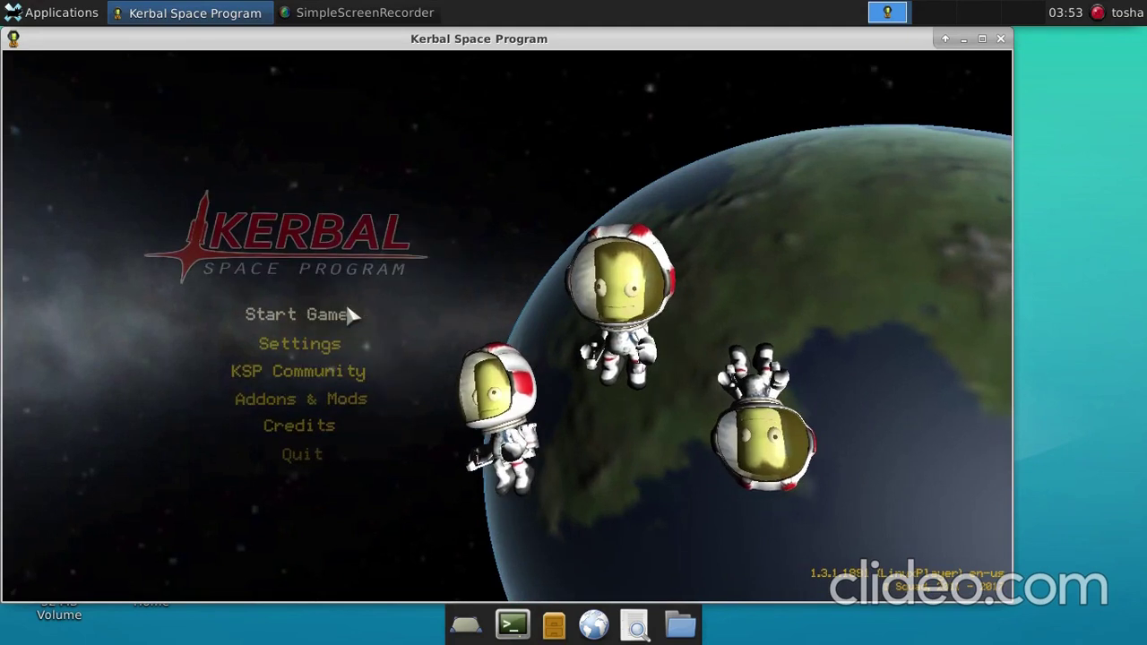
Start a new game and dismiss the Space Center's welcome message
{"action": "left_click", "coordinate": [350, 315]}
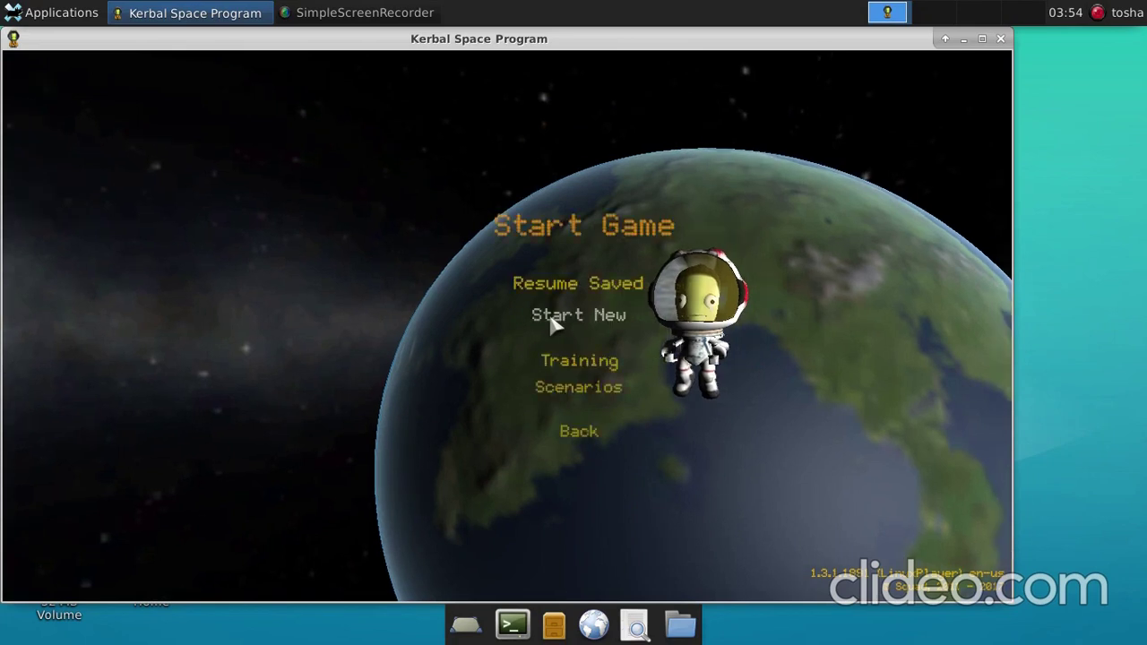
{"action": "left_click", "coordinate": [555, 321]}
{"action": "left_click", "coordinate": [492, 267]}
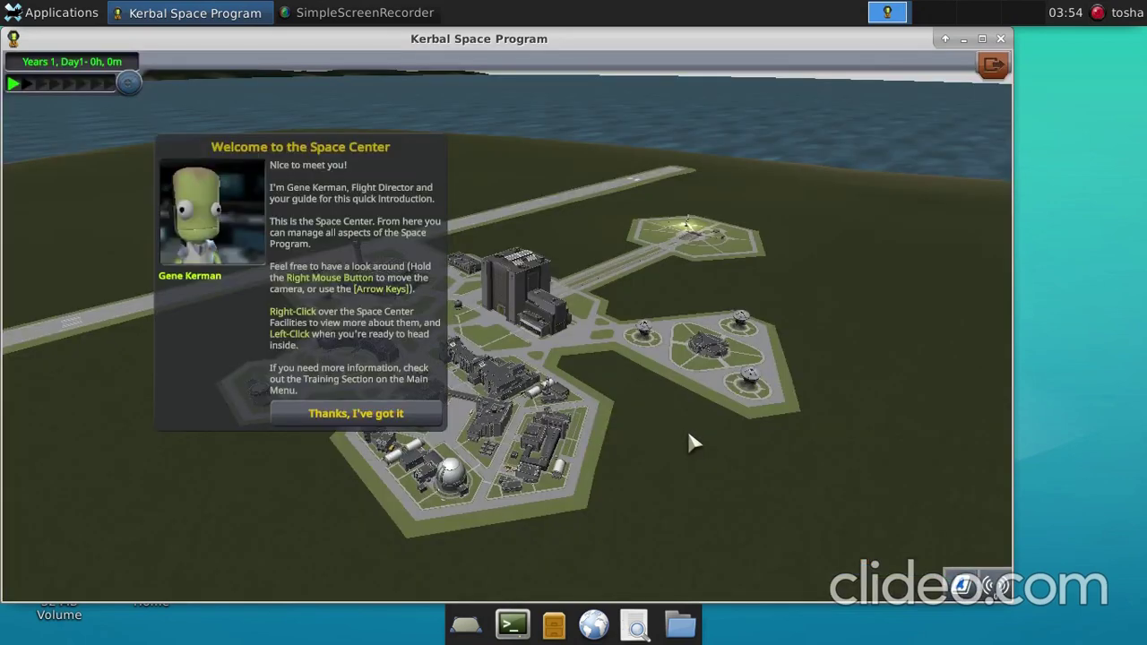
{"action": "left_click", "coordinate": [336, 419]}
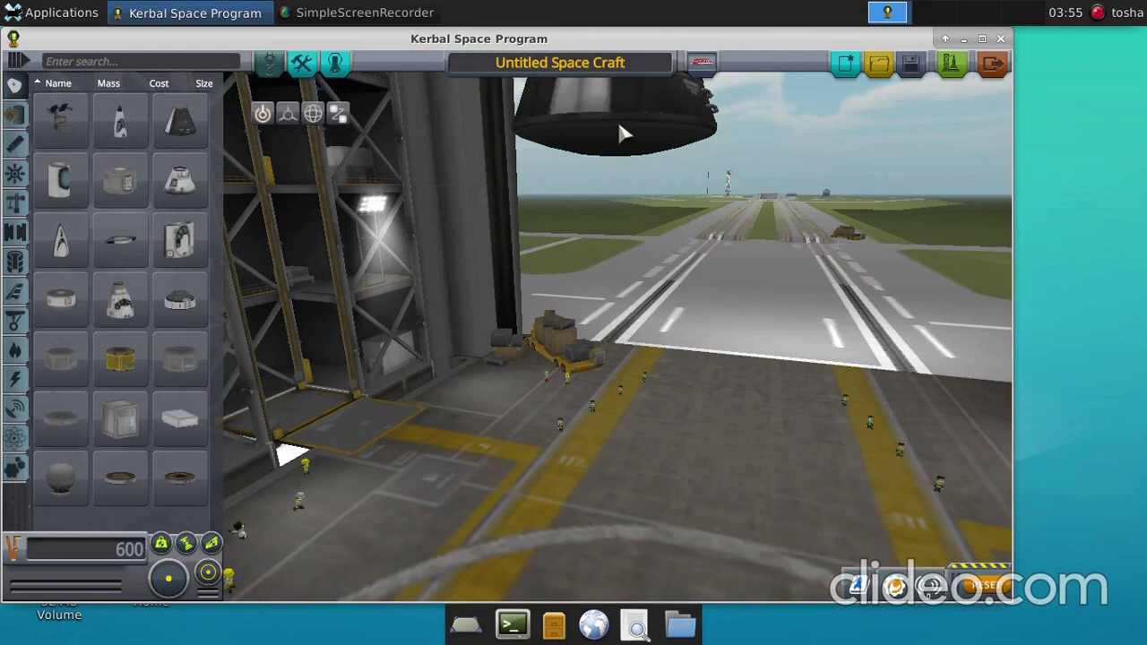
Browse the part categories and add a parachute on top of the command pod
{"action": "left_click", "coordinate": [14, 438]}
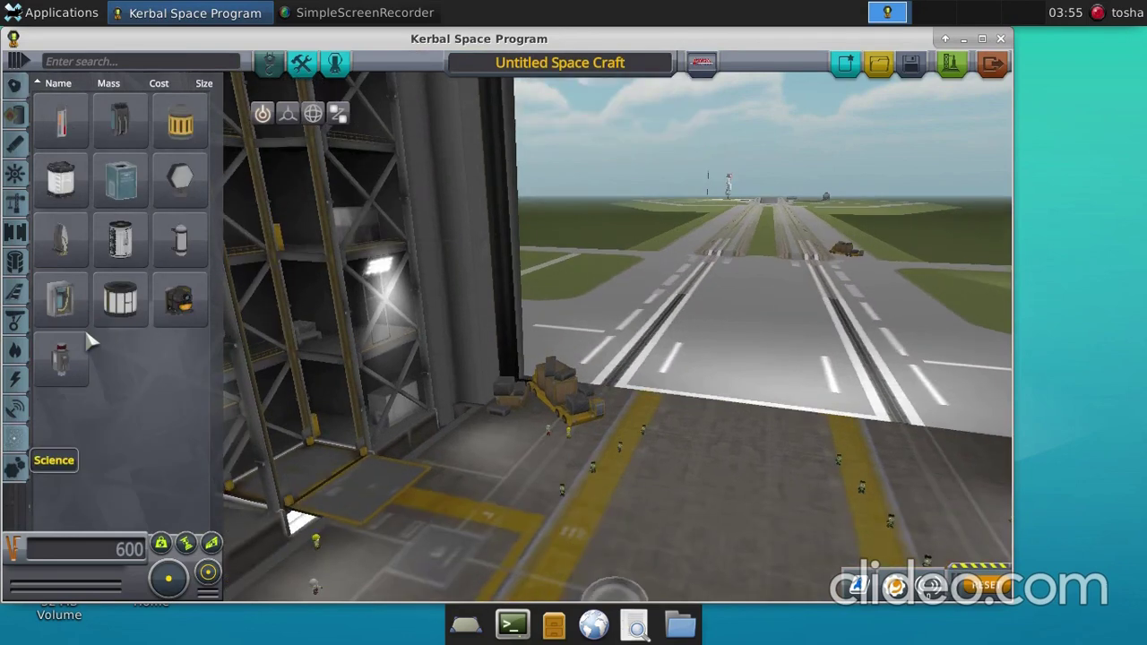
{"action": "mouse_move", "coordinate": [85, 351]}
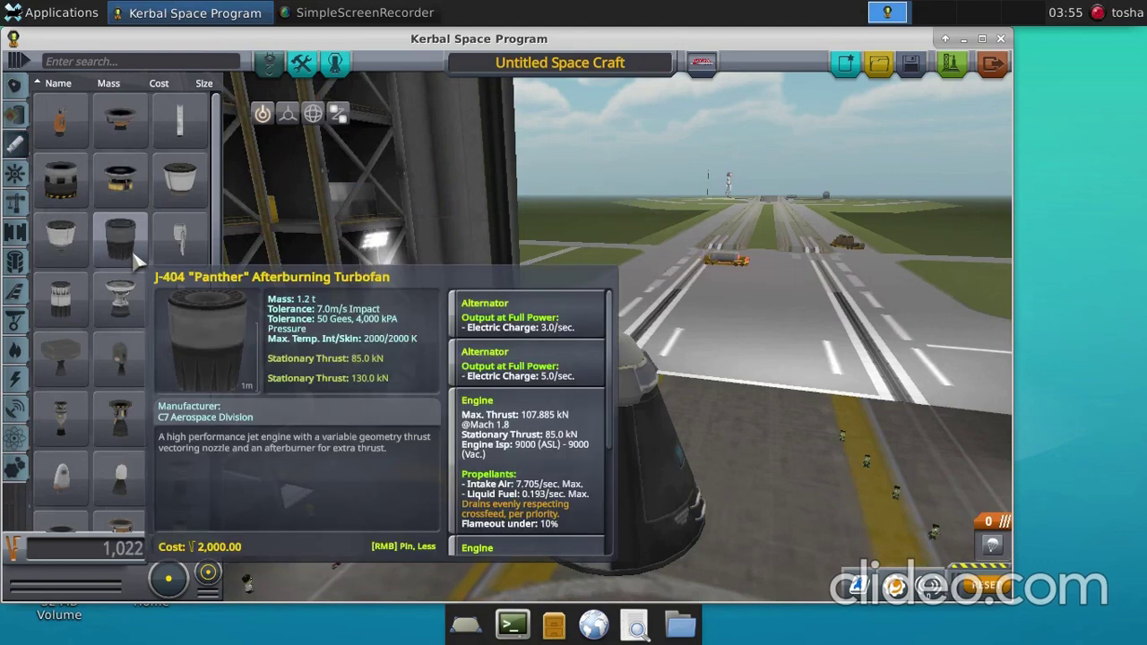
Pick the short solid-fuel booster from the engine parts and bring it beneath the command pod
{"action": "scroll", "coordinate": [153, 260], "scroll_direction": "down", "scroll_amount": 3}
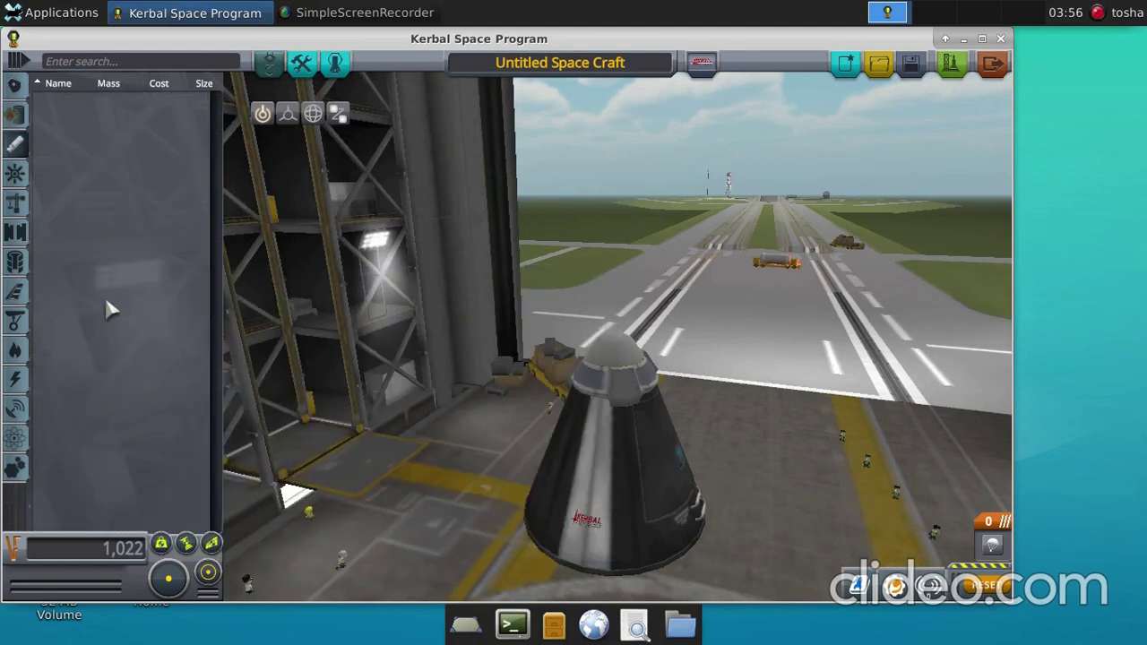
{"action": "scroll", "coordinate": [94, 269], "scroll_direction": "up", "scroll_amount": 3}
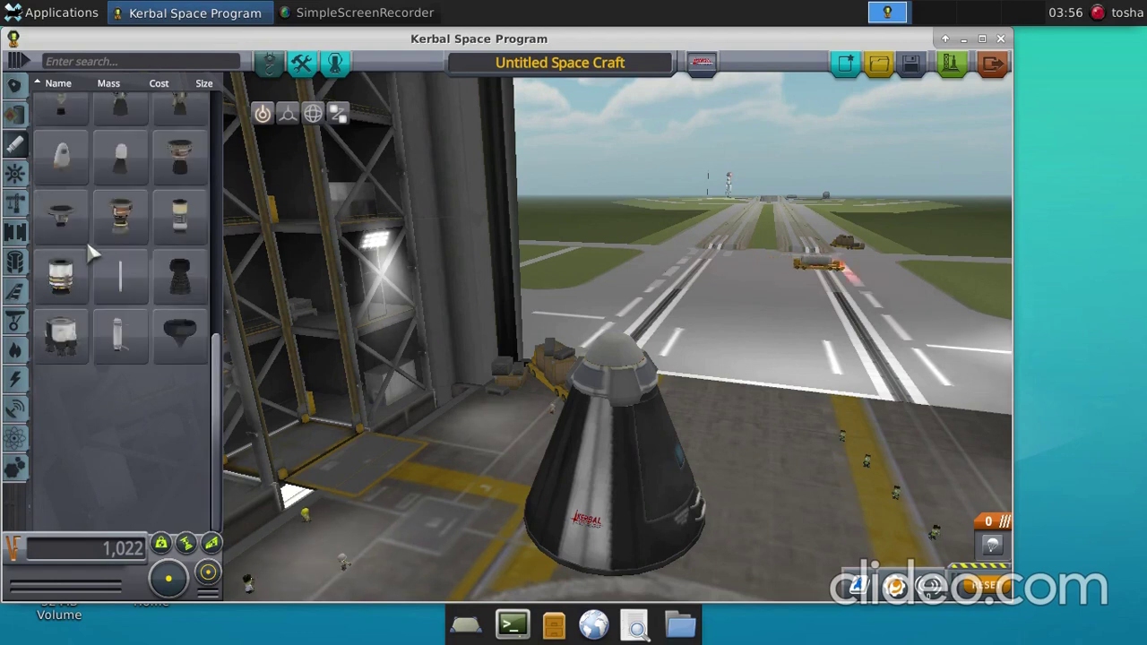
{"action": "scroll", "coordinate": [81, 313], "scroll_direction": "up", "scroll_amount": 2}
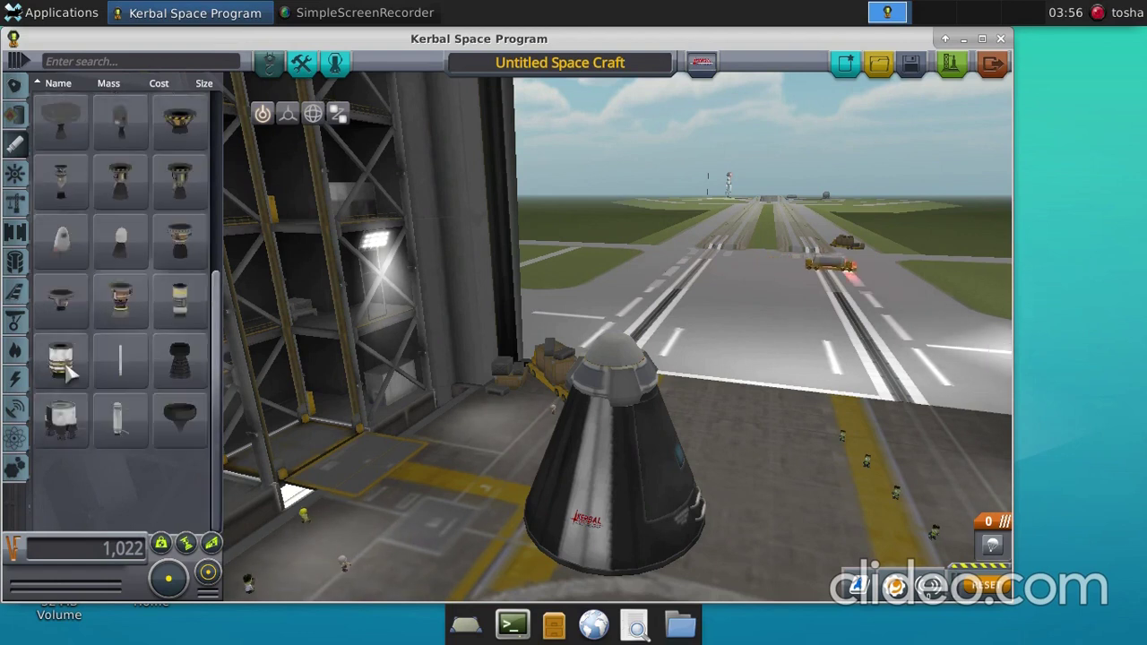
{"action": "mouse_move", "coordinate": [60, 300]}
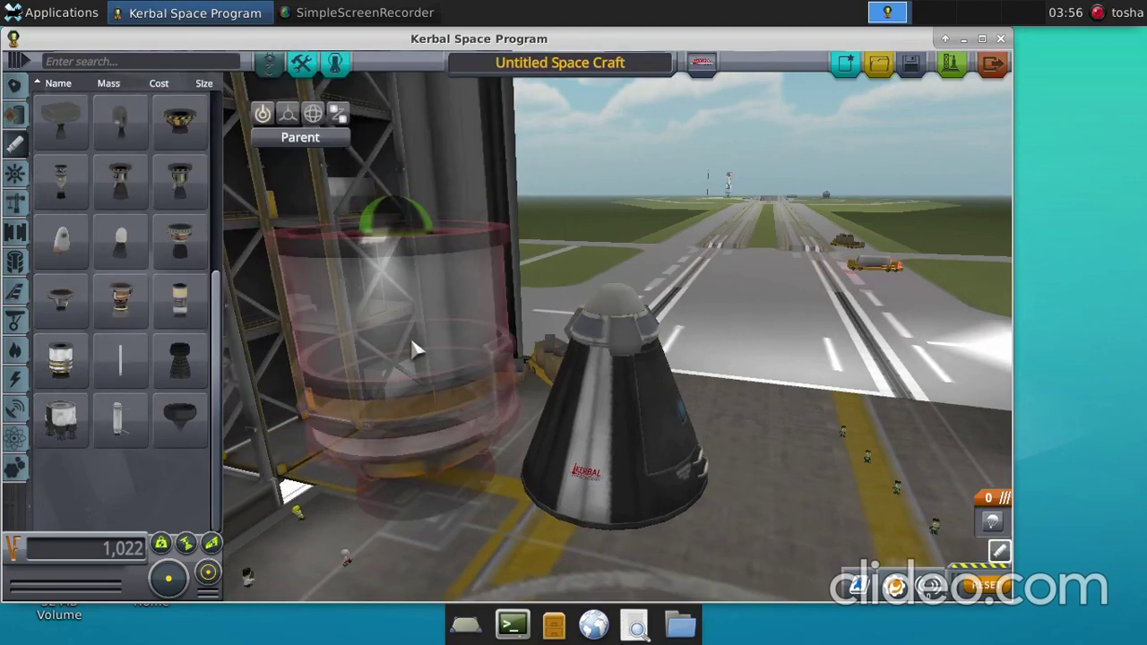
{"action": "scroll", "coordinate": [417, 363], "scroll_direction": "down", "scroll_amount": 3}
{"action": "scroll", "coordinate": [418, 372], "scroll_direction": "down", "scroll_amount": 3}
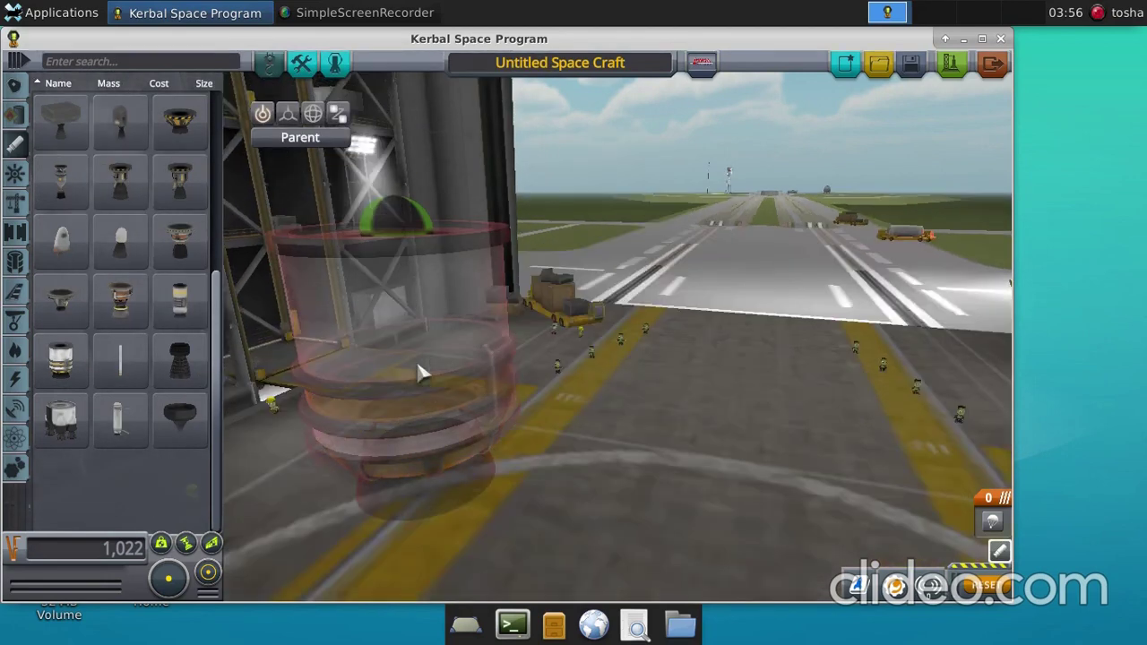
{"action": "scroll", "coordinate": [418, 372], "scroll_direction": "down", "scroll_amount": 3}
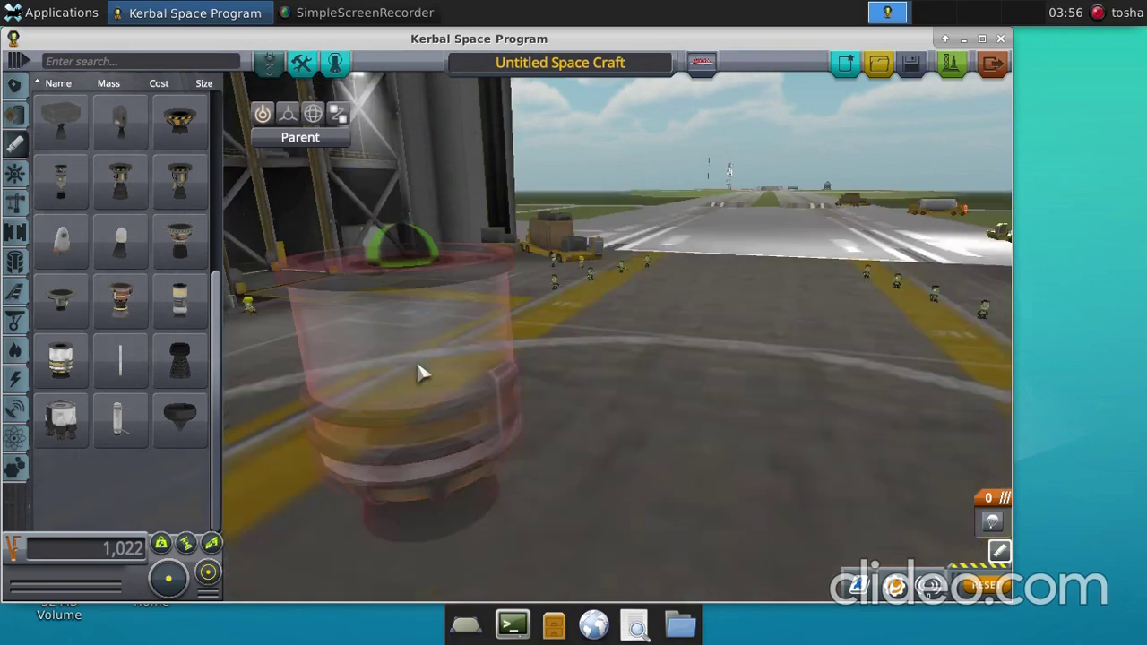
{"action": "scroll", "coordinate": [422, 373], "scroll_direction": "down", "scroll_amount": 1}
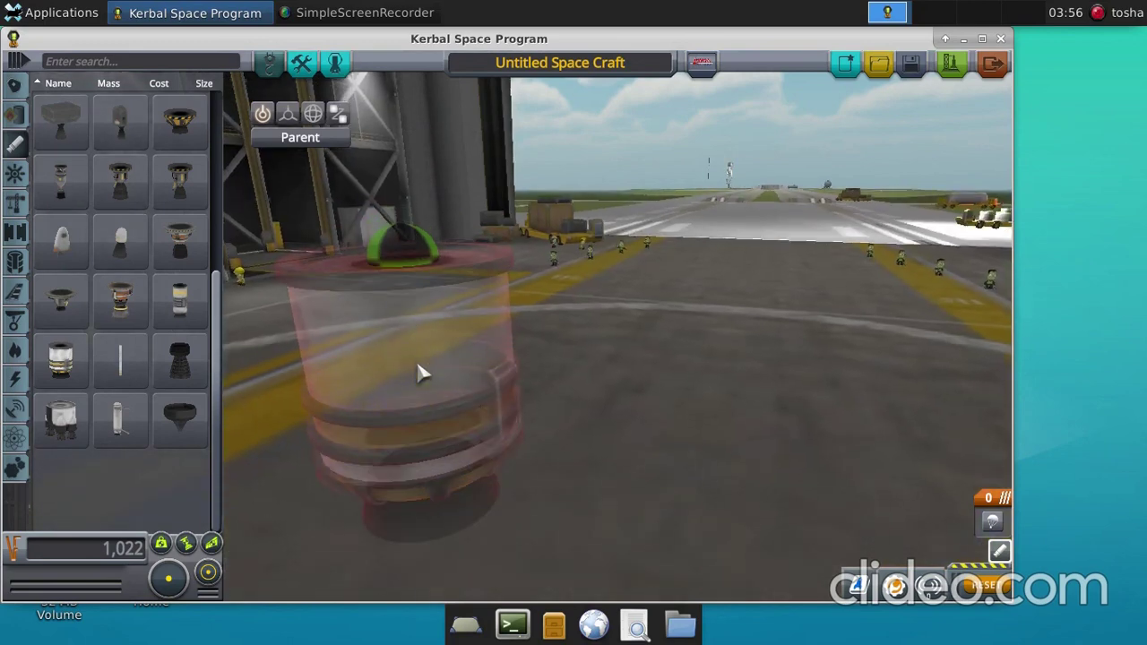
{"action": "scroll", "coordinate": [422, 374], "scroll_direction": "down", "scroll_amount": 5}
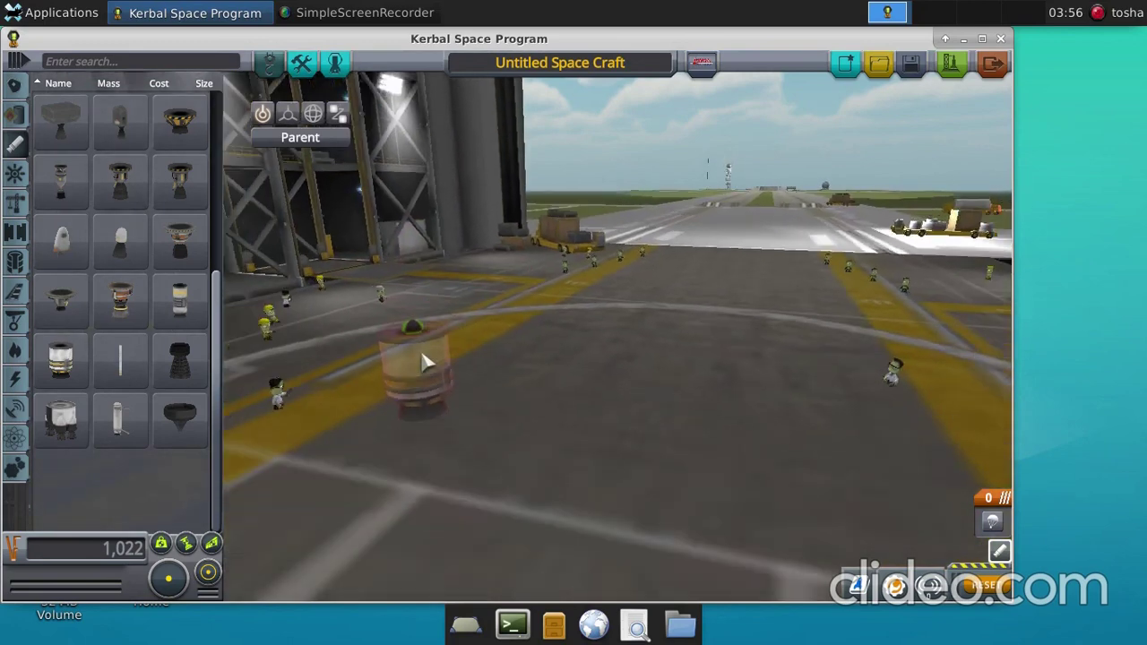
{"action": "scroll", "coordinate": [603, 210], "scroll_direction": "down", "scroll_amount": 4}
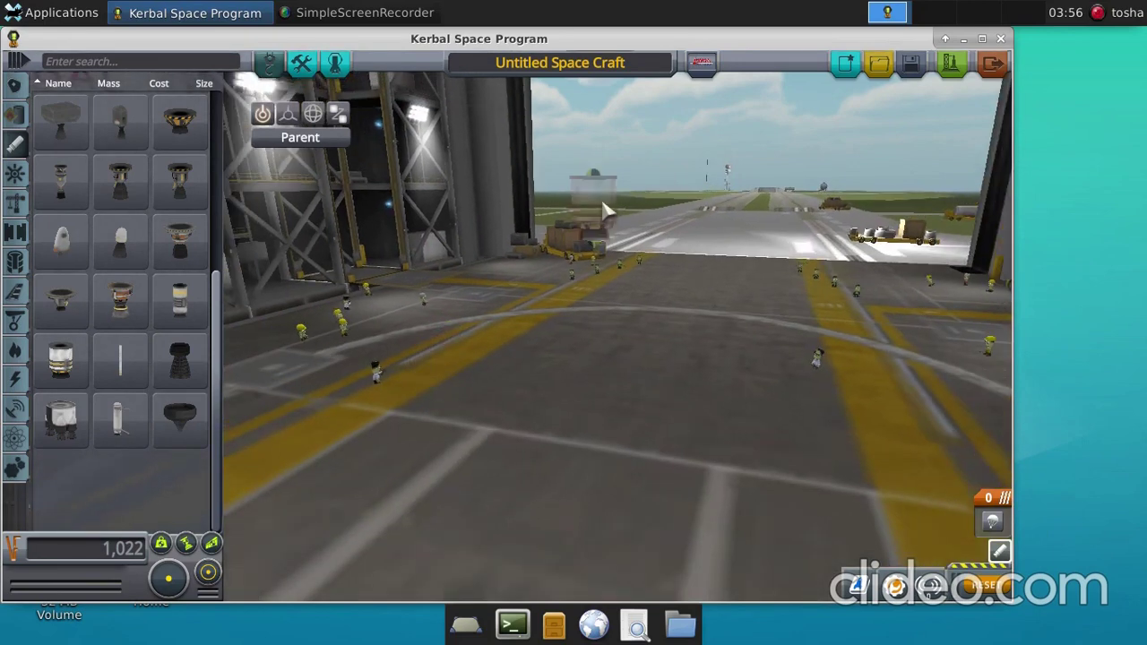
{"action": "scroll", "coordinate": [603, 210], "scroll_direction": "down", "scroll_amount": 3}
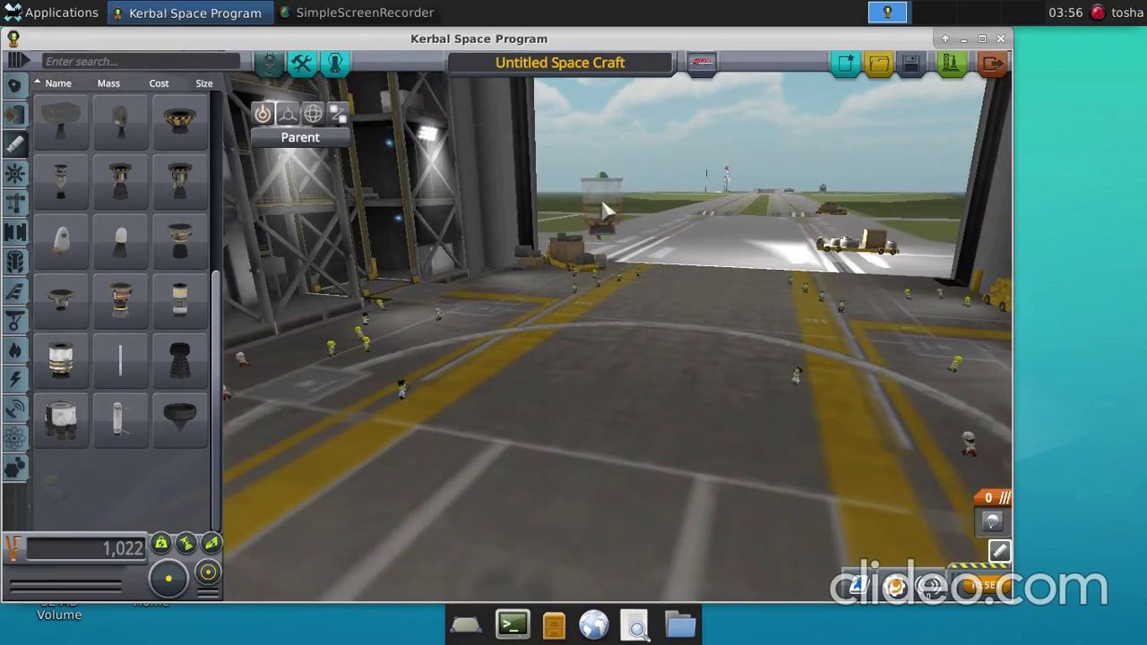
{"action": "scroll", "coordinate": [603, 210], "scroll_direction": "down", "scroll_amount": 3}
{"action": "scroll", "coordinate": [602, 203], "scroll_direction": "down", "scroll_amount": 3}
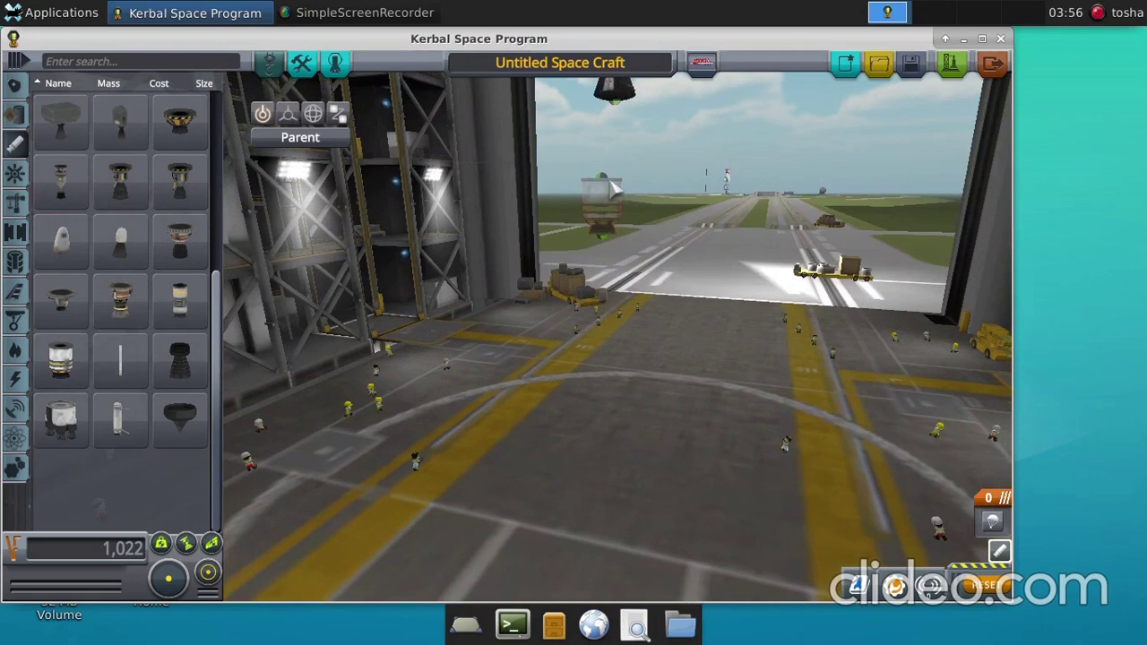
{"action": "scroll", "coordinate": [612, 186], "scroll_direction": "down", "scroll_amount": 3}
{"action": "scroll", "coordinate": [620, 241], "scroll_direction": "down", "scroll_amount": 3}
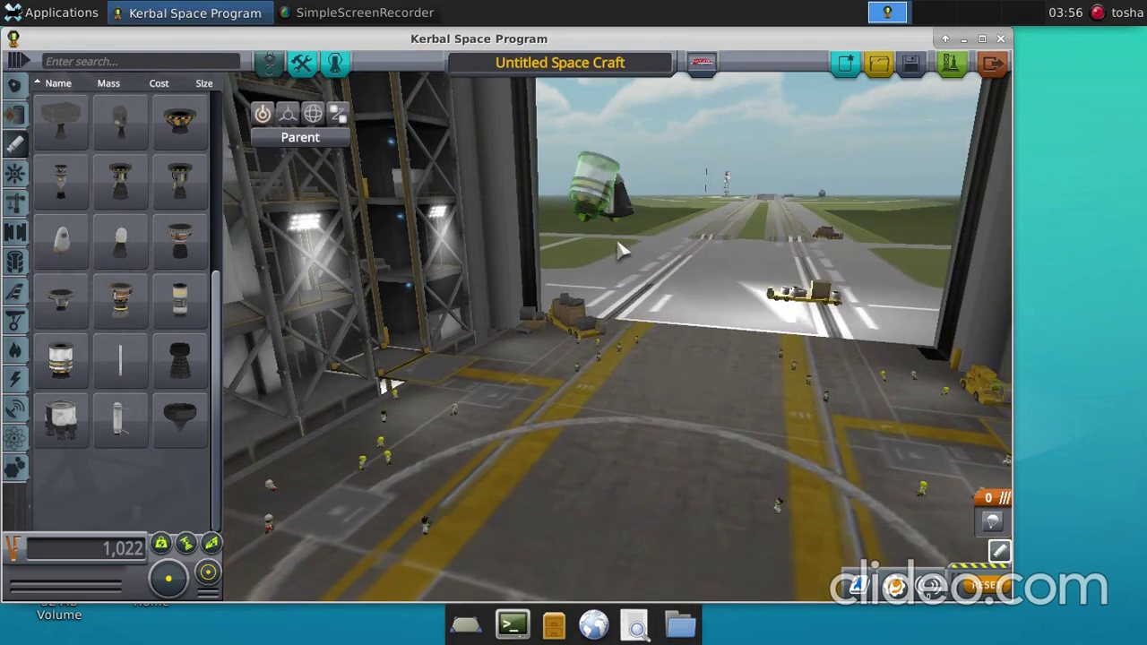
{"action": "scroll", "coordinate": [621, 251], "scroll_direction": "down", "scroll_amount": 3}
{"action": "scroll", "coordinate": [621, 260], "scroll_direction": "down", "scroll_amount": 3}
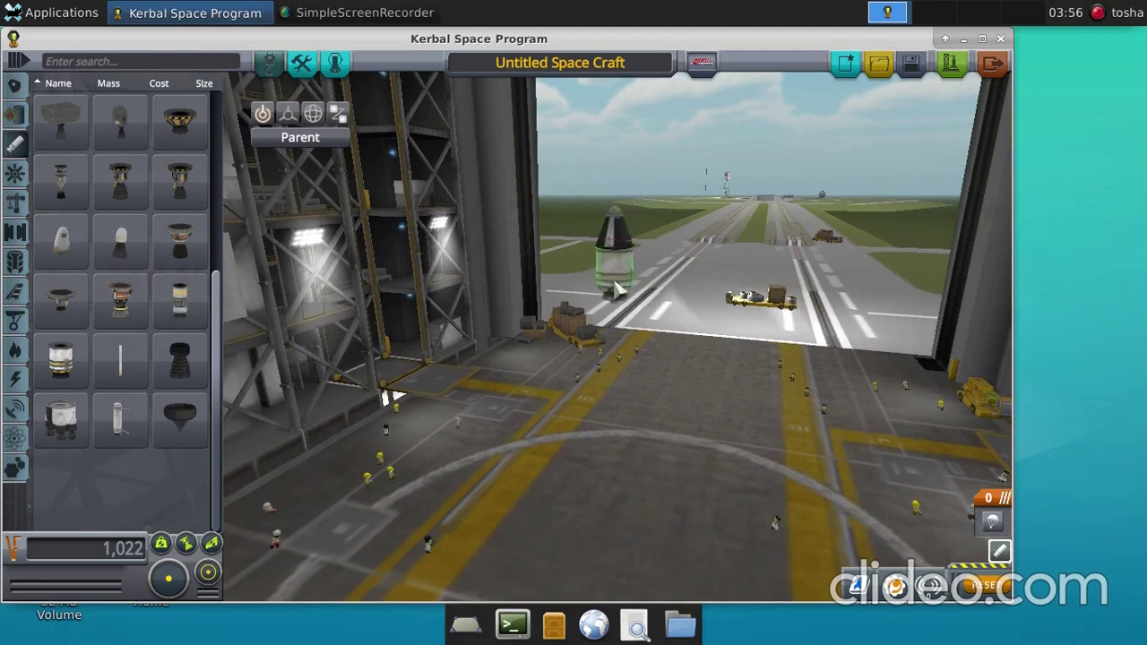
Attach the solid-fuel booster to the command pod's underside and move it into its own stage 1, separate from the parachute
{"action": "left_click", "coordinate": [616, 287]}
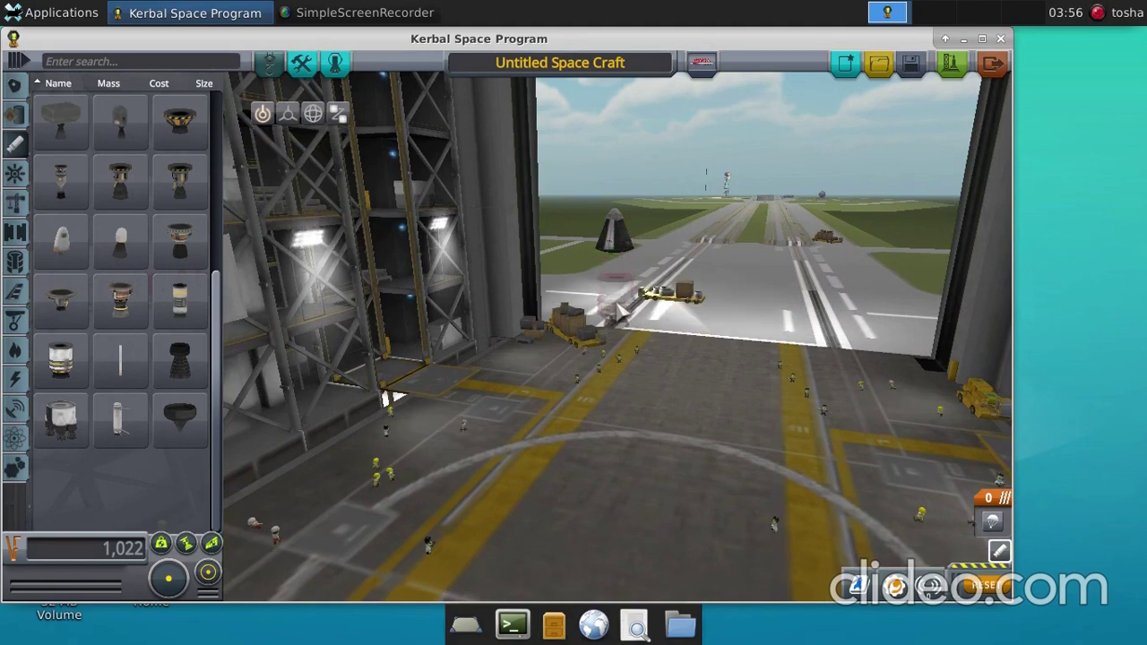
{"action": "left_click", "coordinate": [616, 296]}
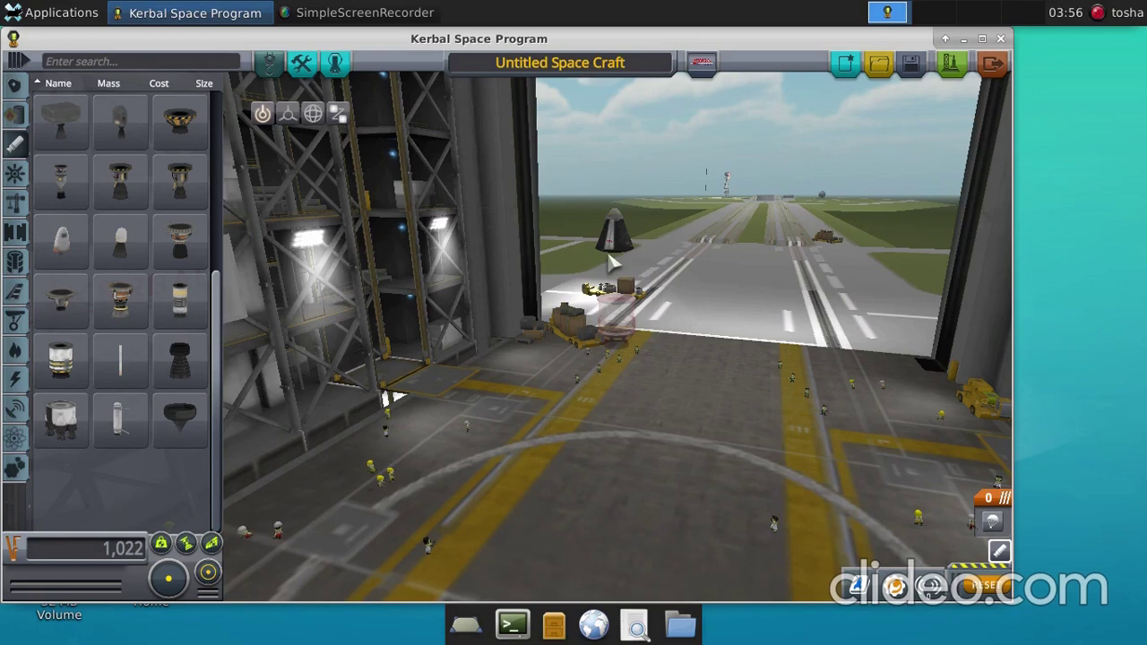
{"action": "left_click", "coordinate": [615, 265]}
{"action": "left_click", "coordinate": [614, 263]}
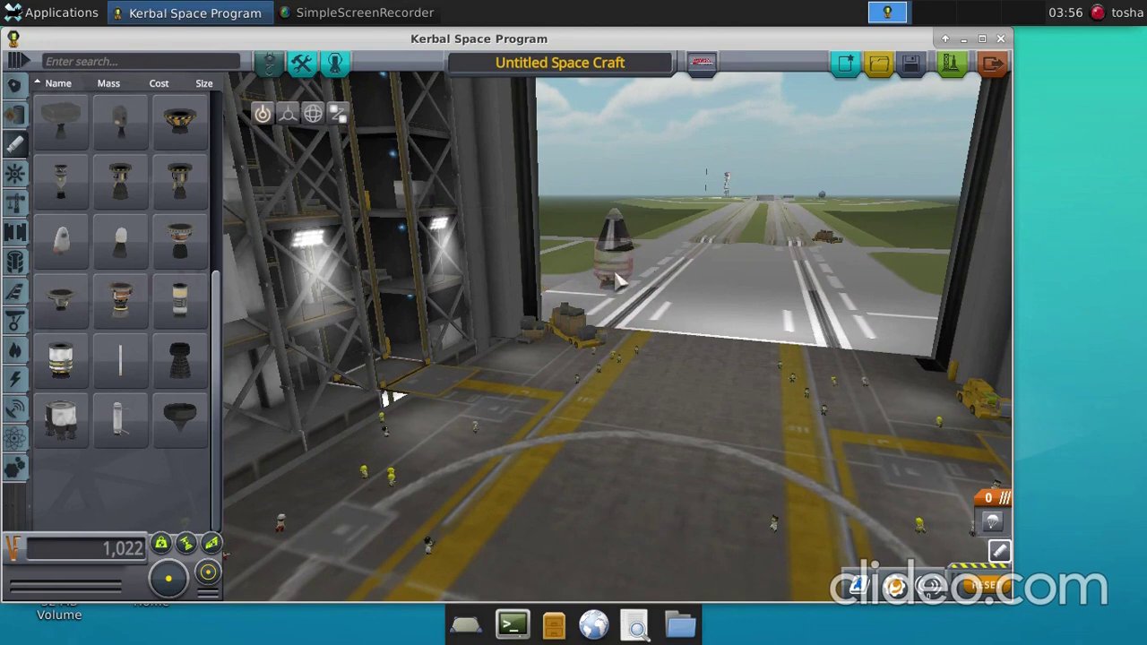
{"action": "left_click", "coordinate": [617, 283]}
{"action": "left_click", "coordinate": [618, 279]}
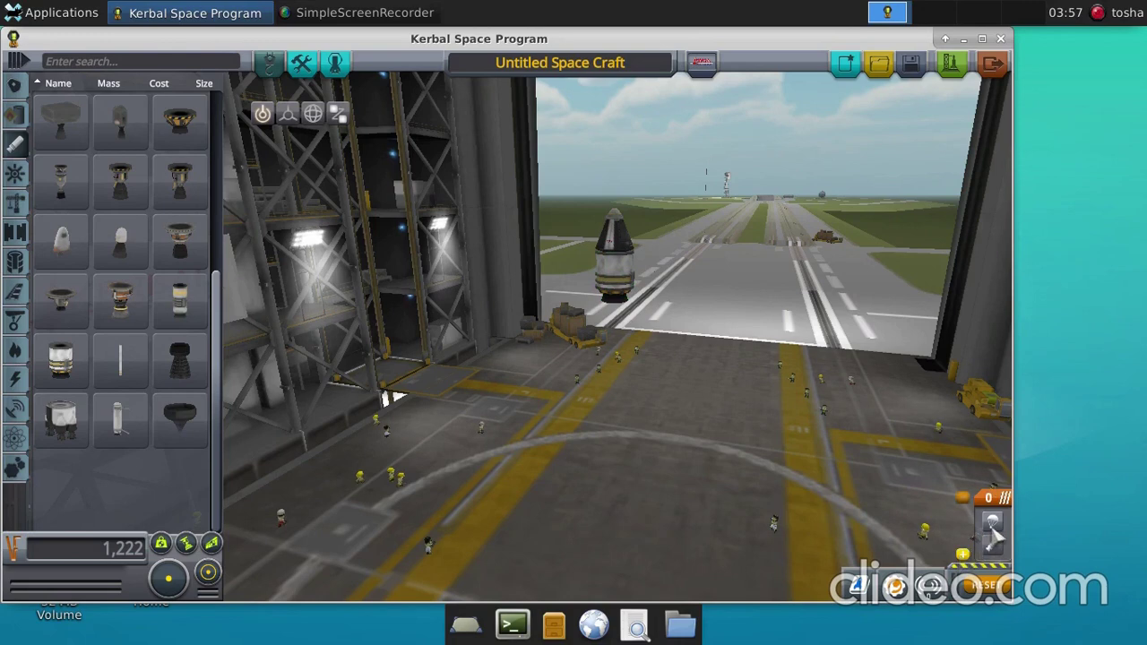
{"action": "left_click_drag", "start_coordinate": [995, 535], "coordinate": [996, 554]}
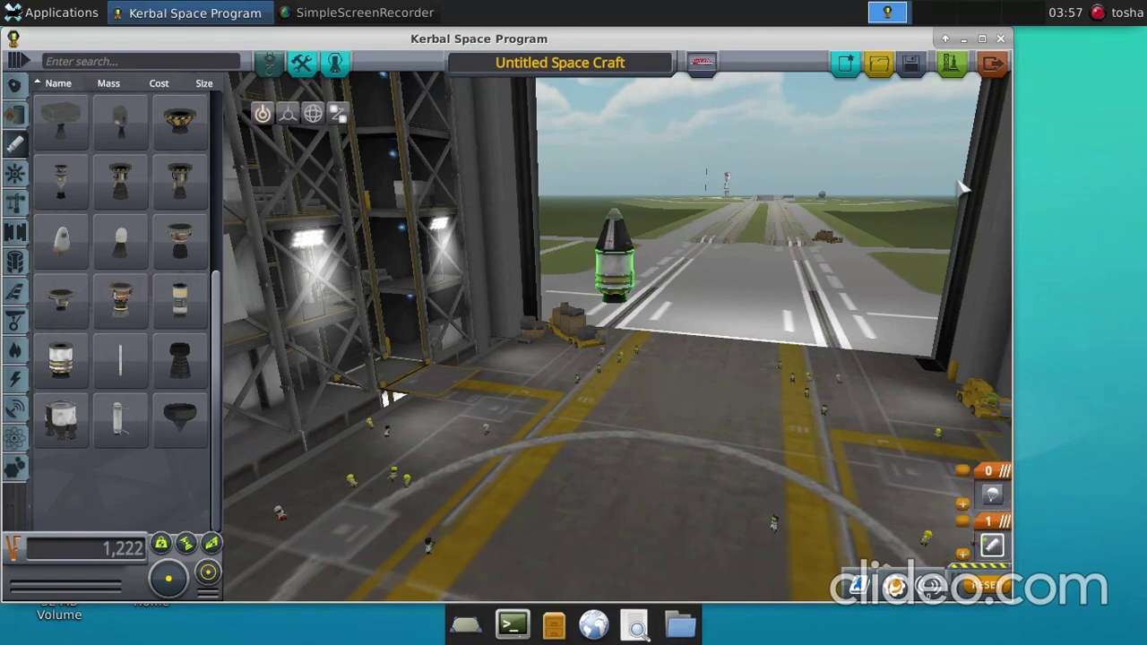
Send the finished craft to the launch pad and view it there from near and far
{"action": "left_click", "coordinate": [951, 72]}
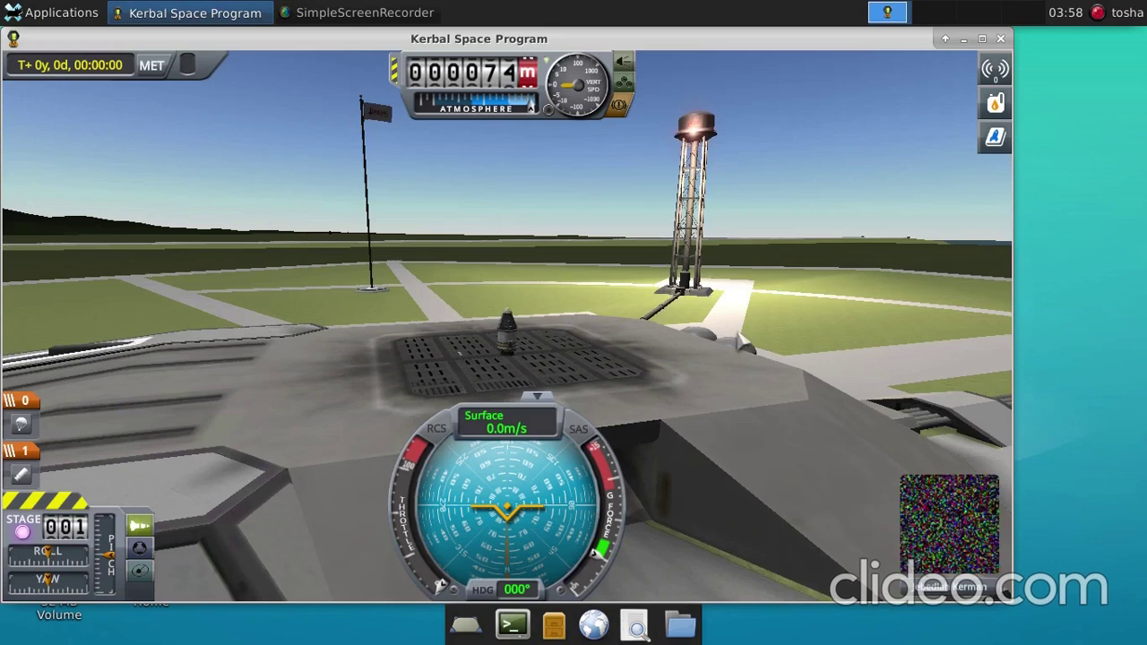
{"action": "scroll", "coordinate": [741, 341], "scroll_direction": "up", "scroll_amount": 3}
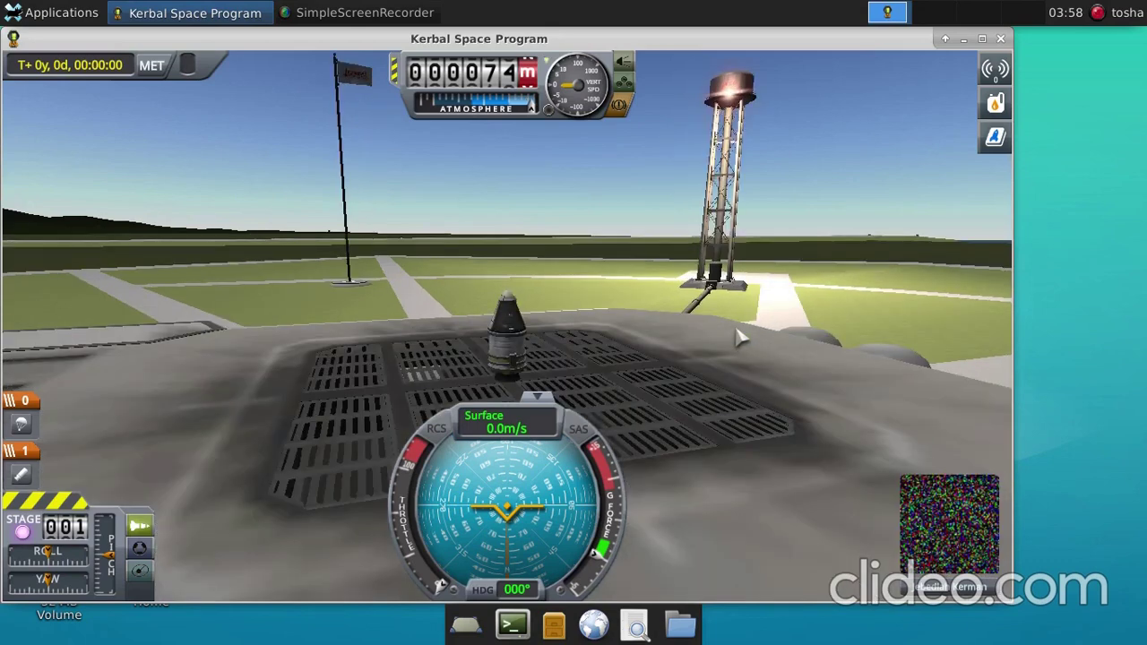
{"action": "scroll", "coordinate": [740, 340], "scroll_direction": "up", "scroll_amount": 2}
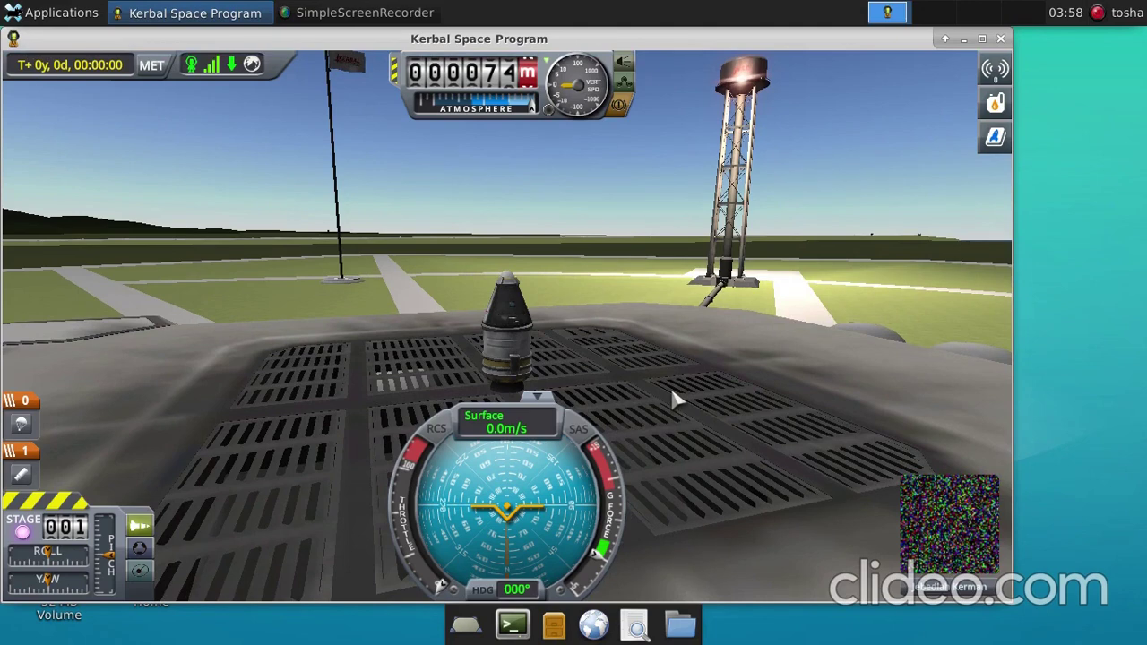
{"action": "scroll", "coordinate": [672, 396], "scroll_direction": "down", "scroll_amount": 4}
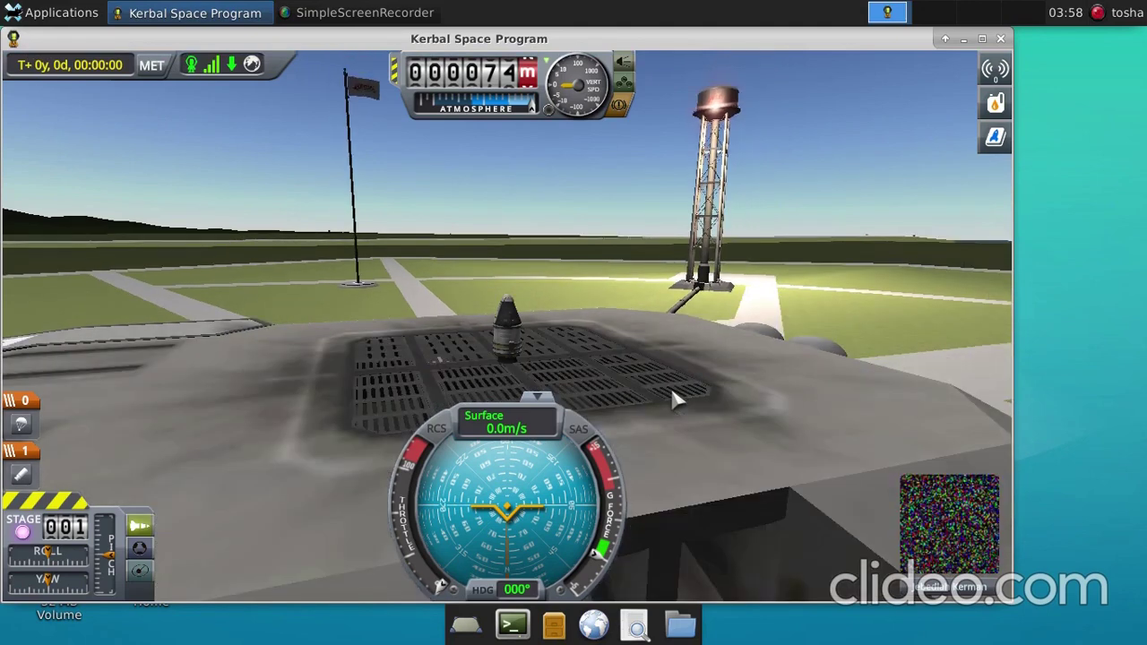
{"action": "scroll", "coordinate": [677, 400], "scroll_direction": "down", "scroll_amount": 2}
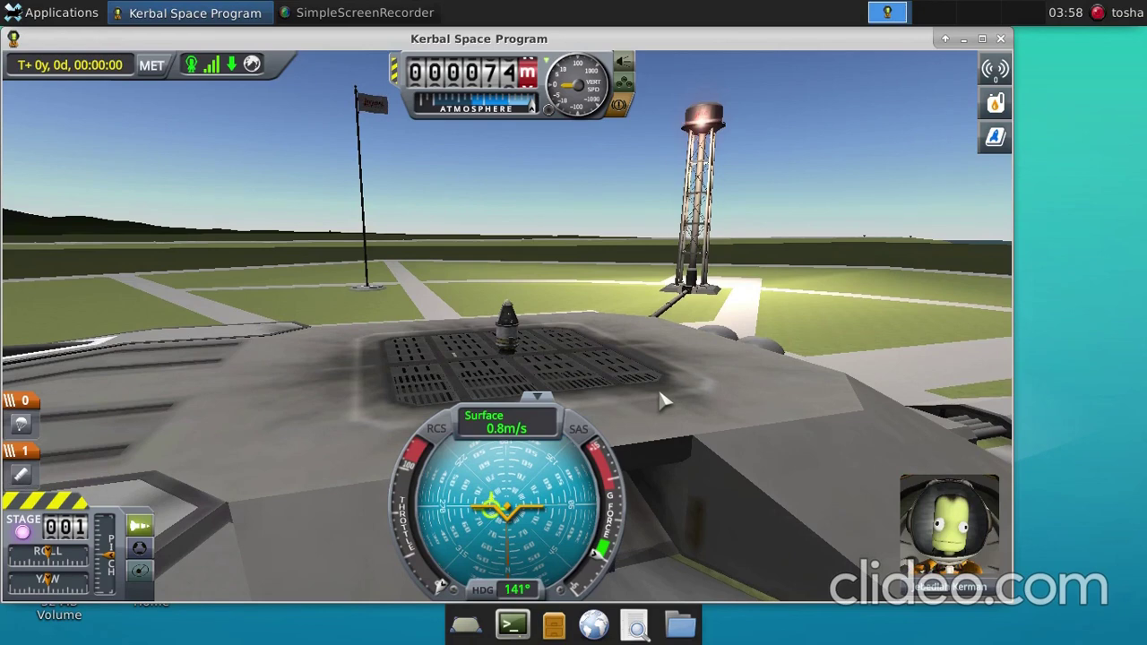
Turn on SAS and activate the first stage to ignite the booster and lift off
{"action": "key", "text": "t"}
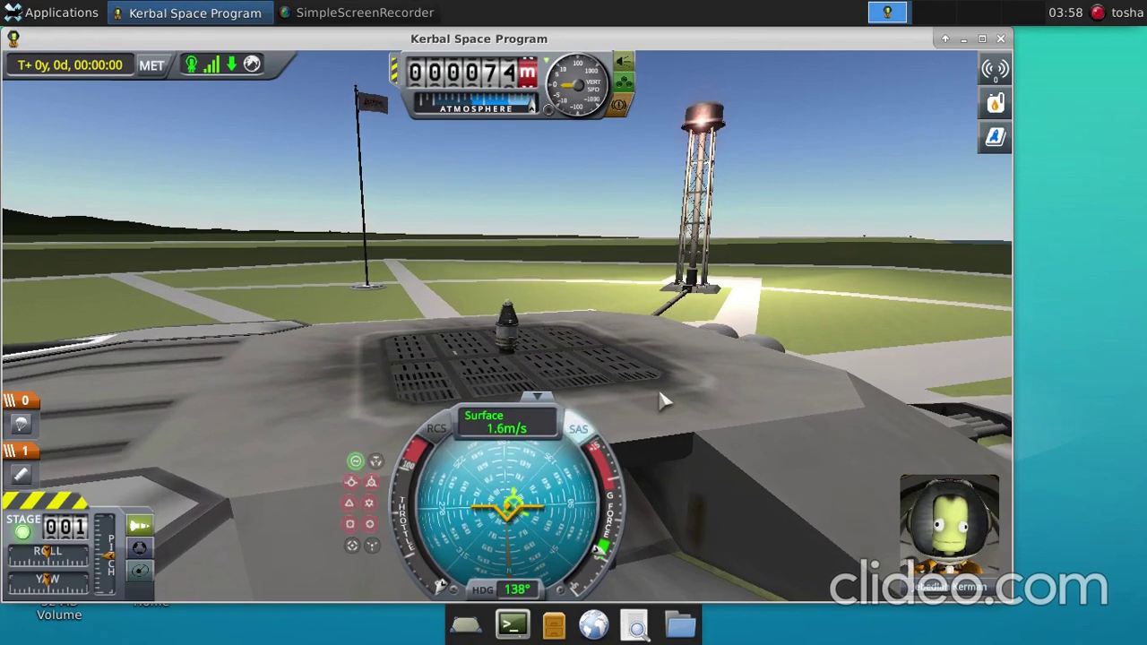
{"action": "key", "text": "t"}
{"action": "key", "text": "t"}
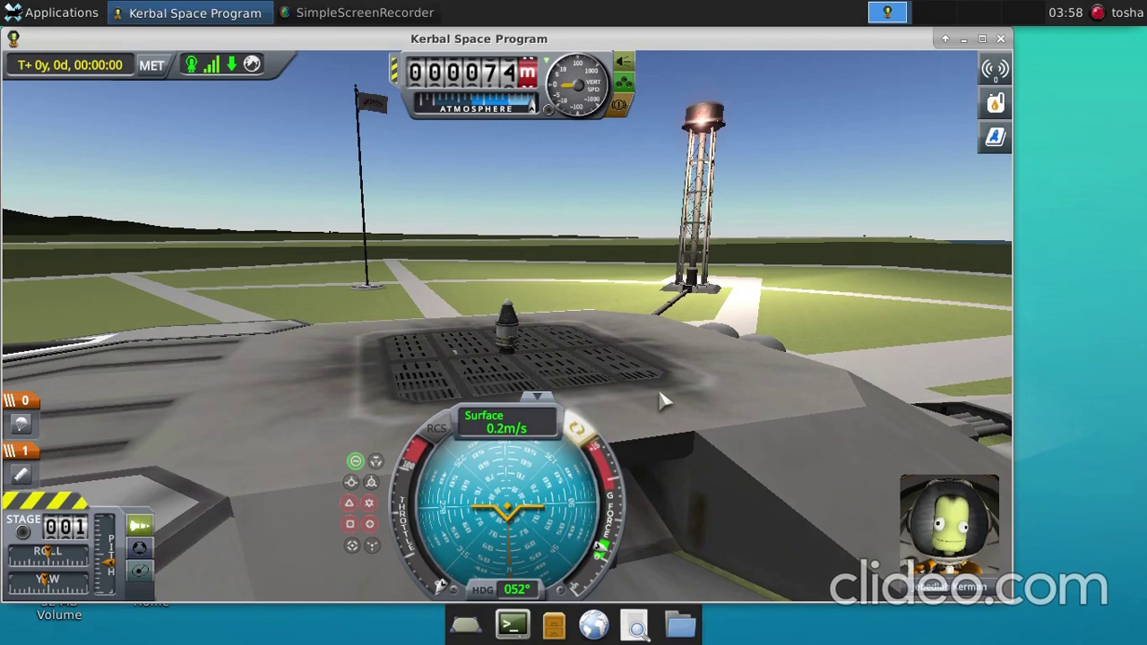
{"action": "key", "text": "space"}
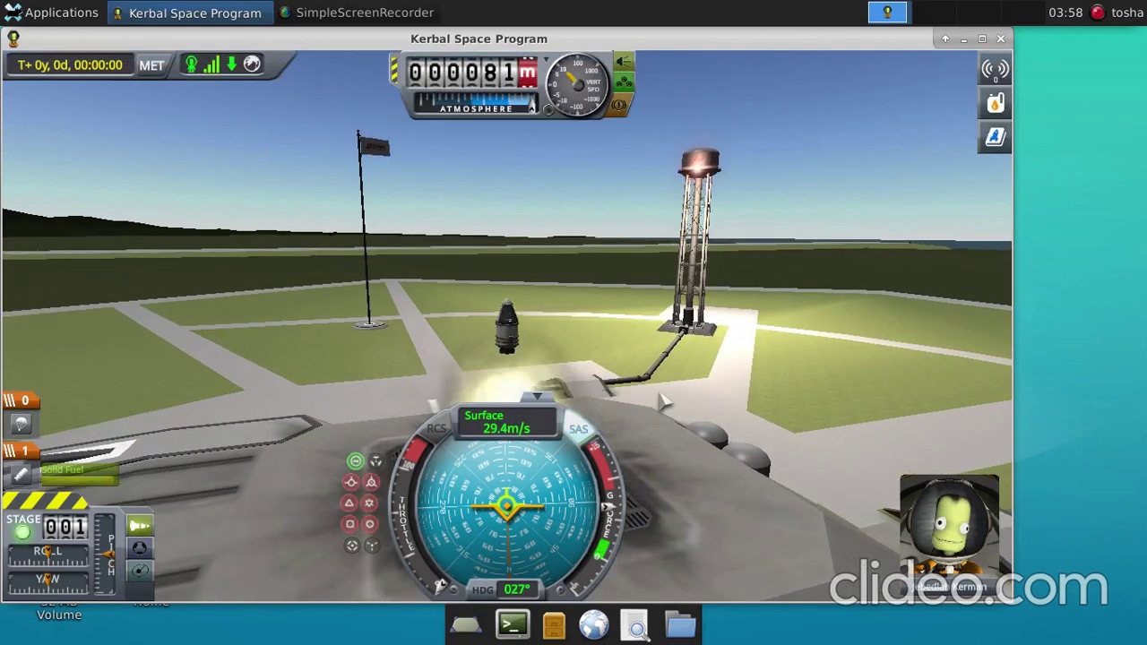